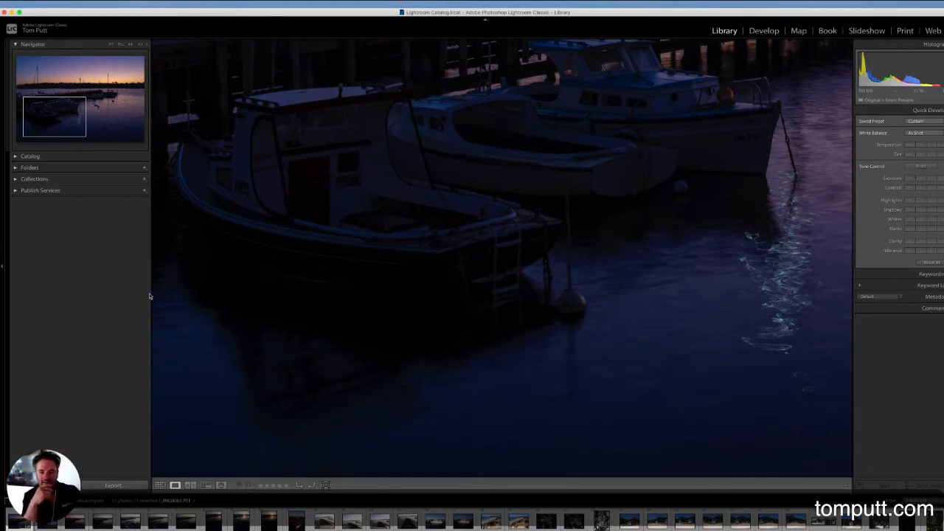
- Show the whole harbour photo with the info overlay for shutter speed, aperture and ISO
click(341, 357)
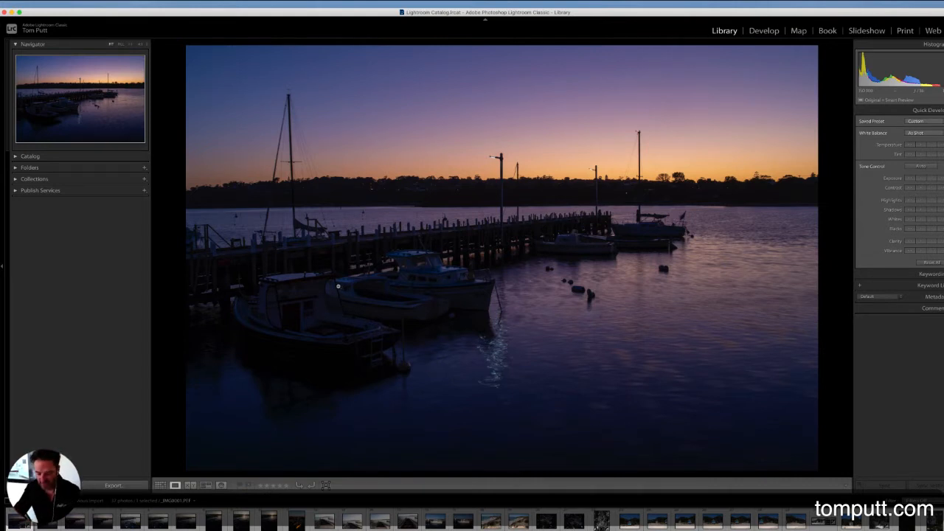
click(339, 286)
click(338, 285)
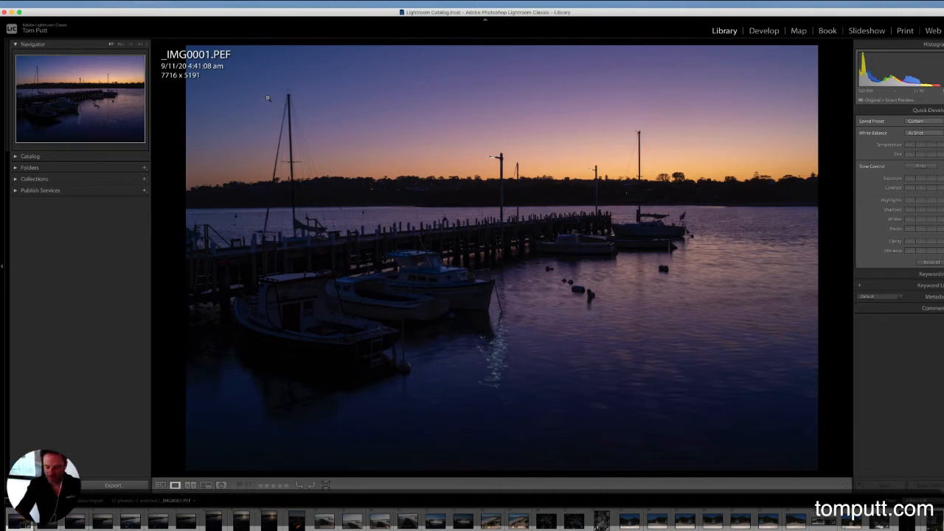
key(i)
key(i)
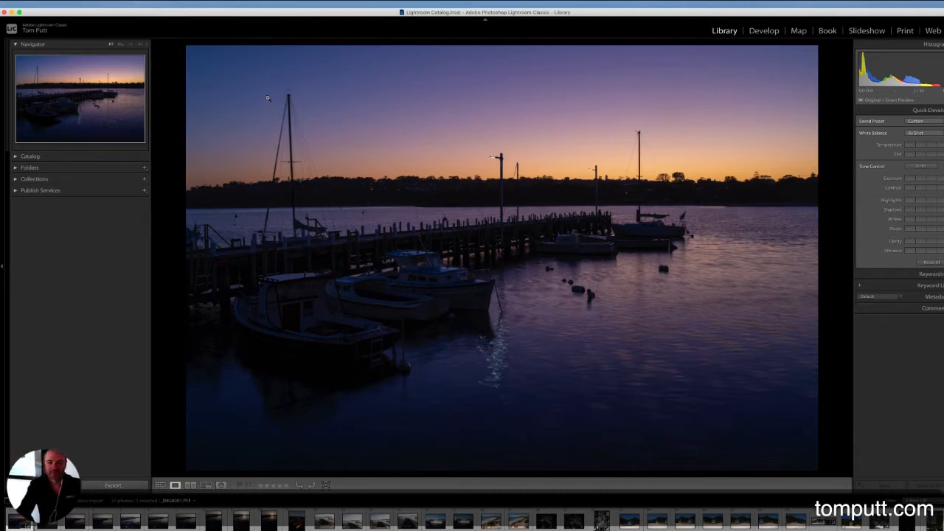
key(i)
key(i)
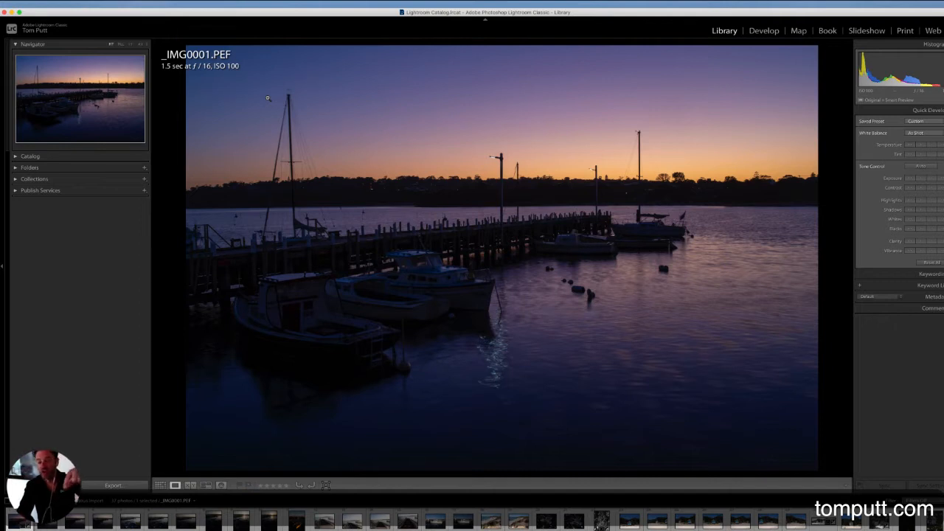
key(i)
key(i)
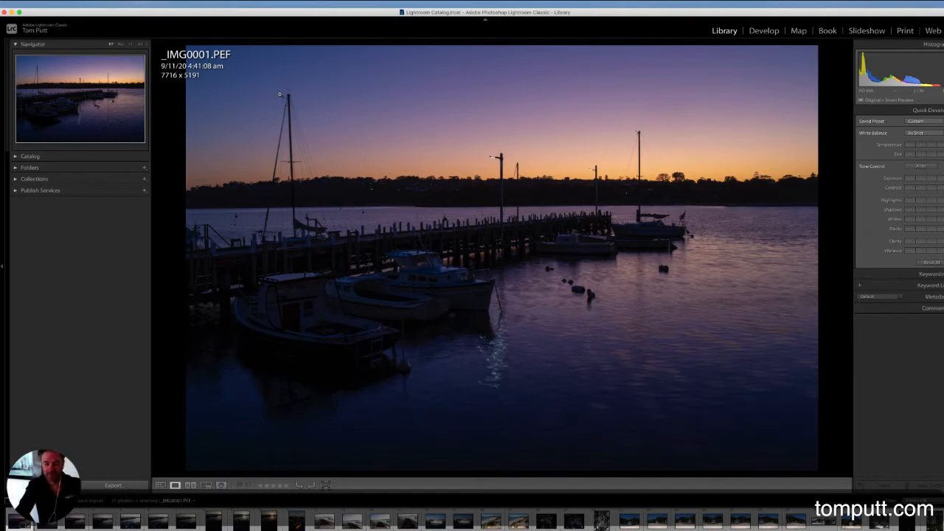
key(i)
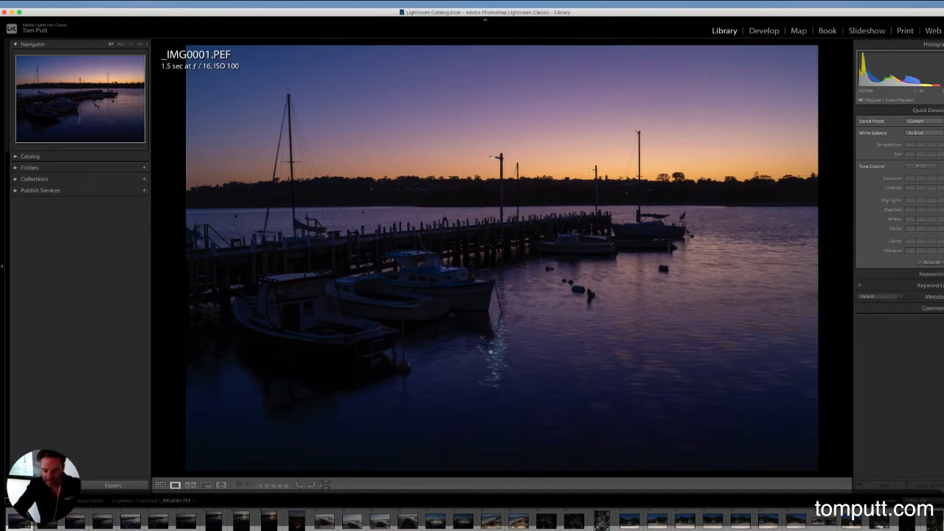
- Inspect the light reflection on the water and the street lamp on the pier up close
click(499, 361)
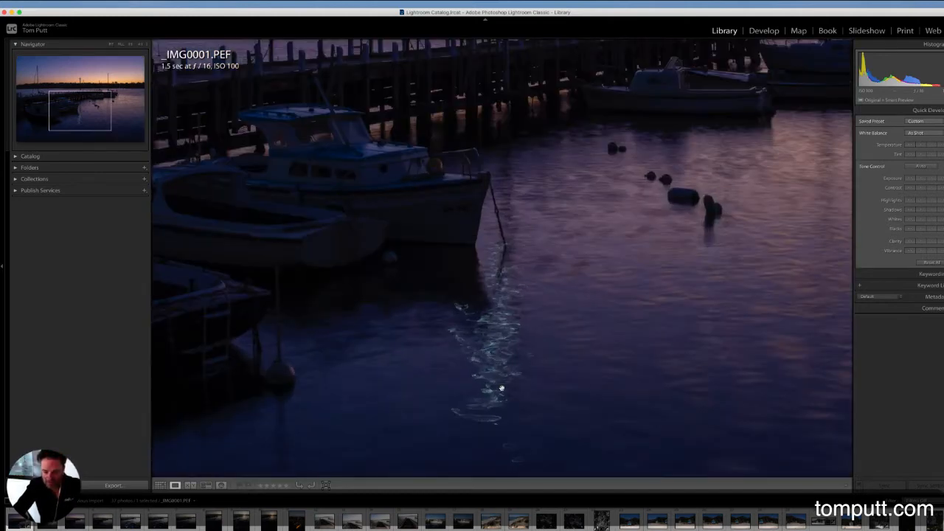
click(484, 415)
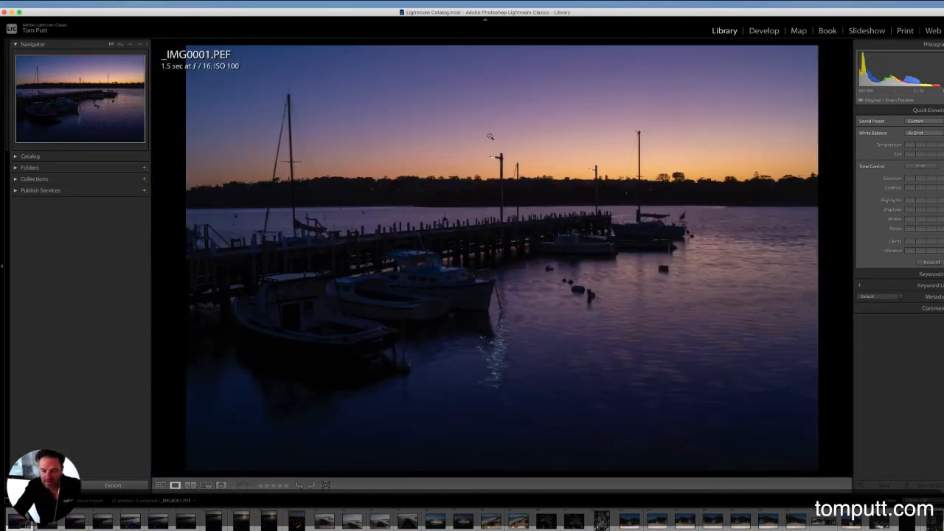
click(493, 157)
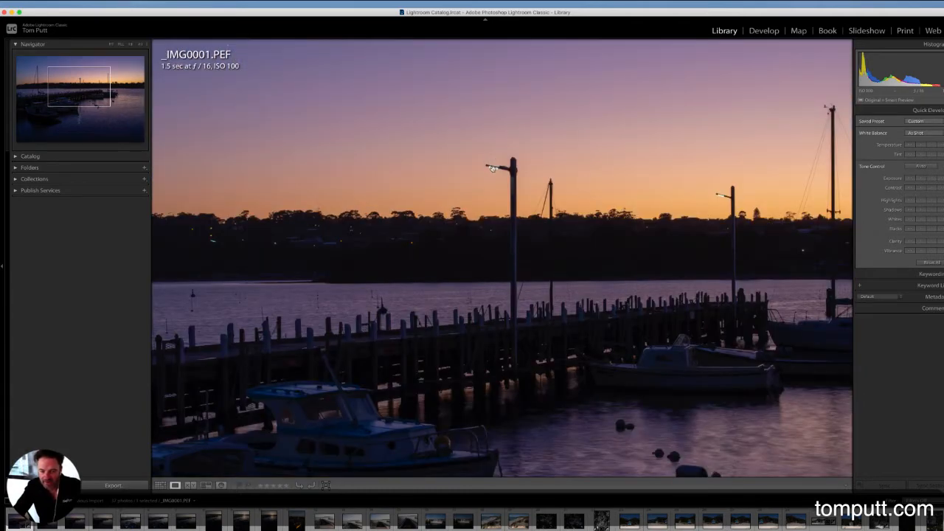
click(491, 298)
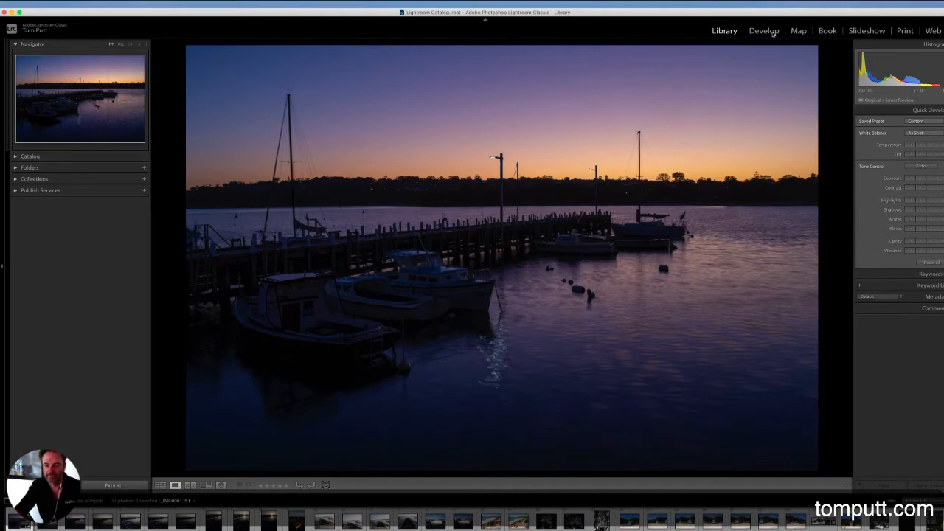
- Try to brighten the moored boats in the Develop module by painting over them with an Auto Mask Adjustment Brush
click(772, 34)
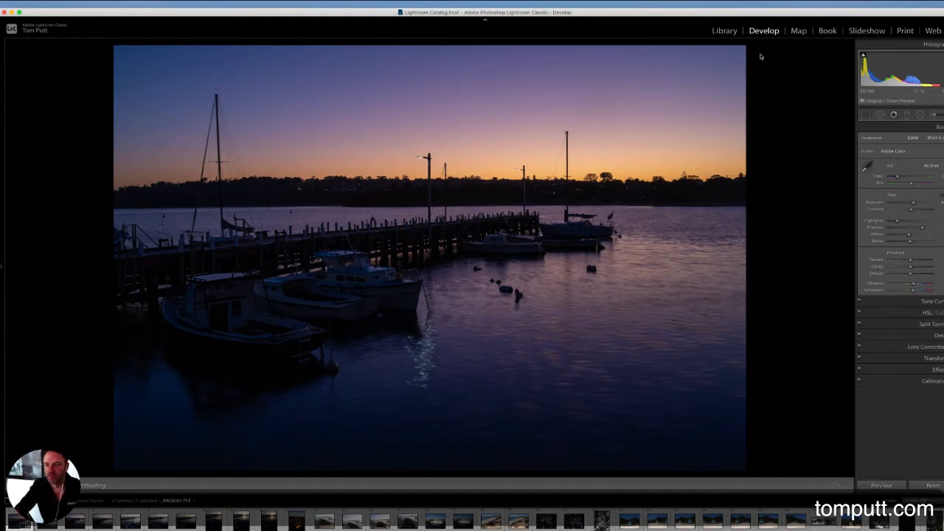
click(935, 116)
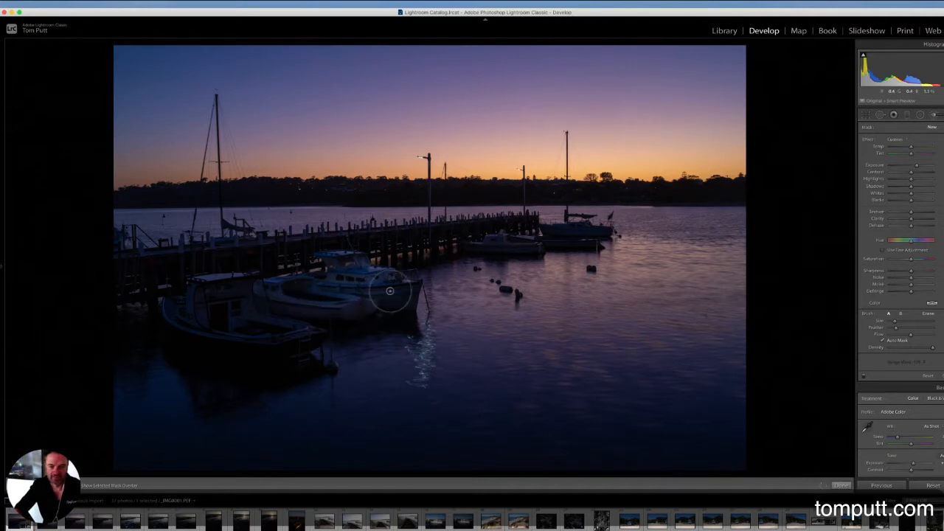
mouse_move(240, 296)
mouse_down()
mouse_move(225, 321)
mouse_move(276, 331)
mouse_up()
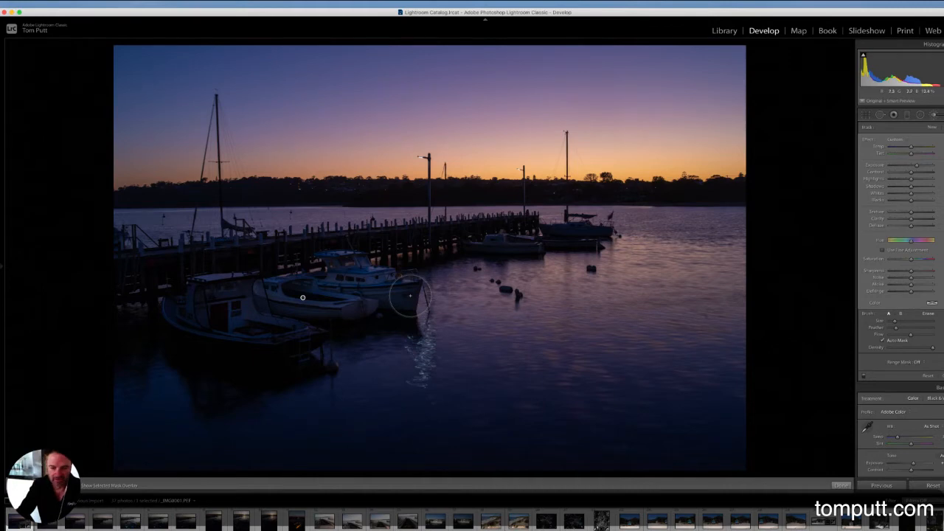
key(super+equal)
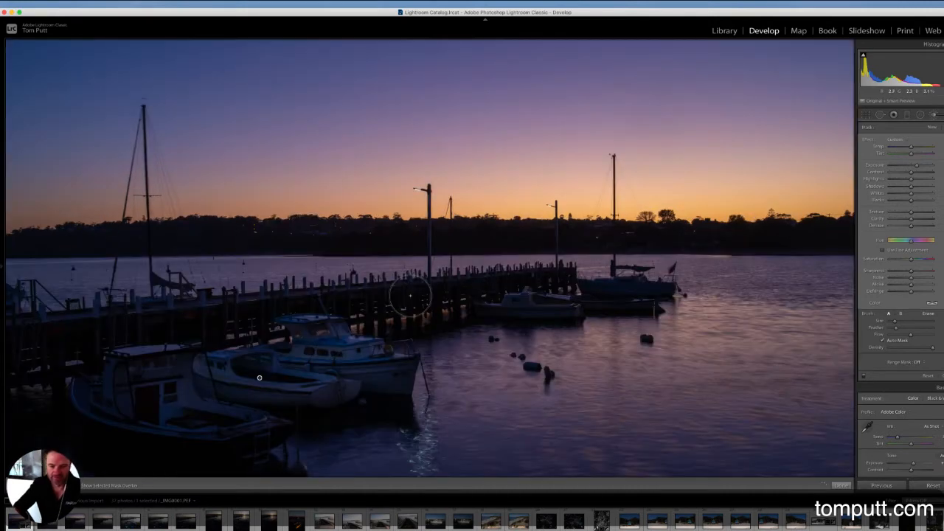
key(super+equal)
key(super+equal)
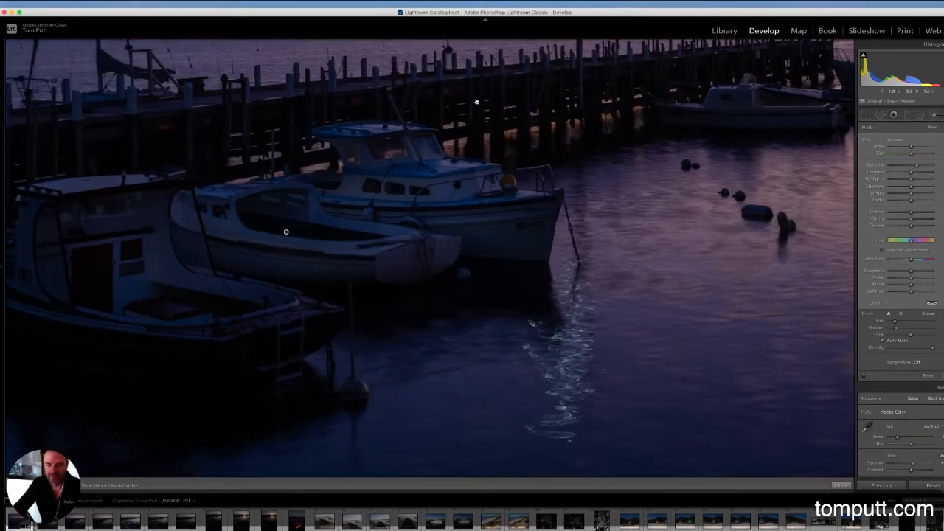
click(538, 227)
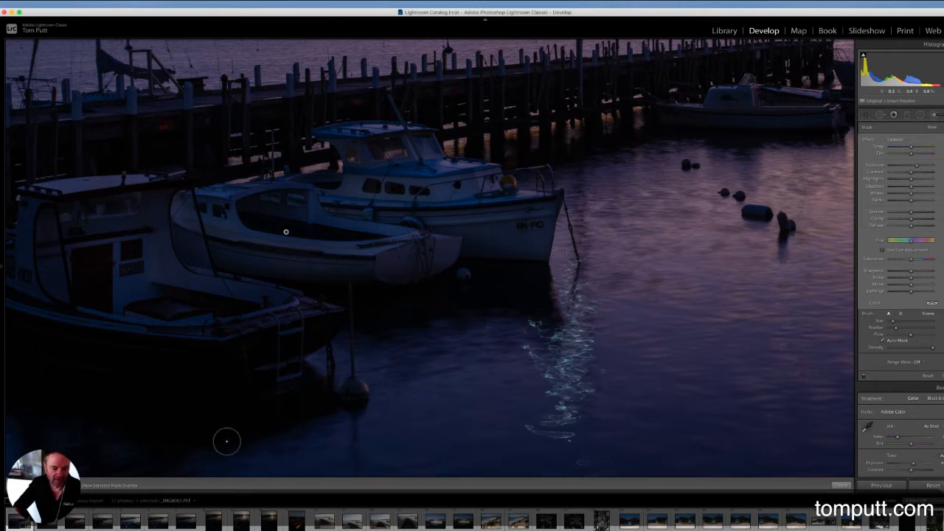
- Check the brush coverage with the mask overlay, remove the brush adjustment from the boats and close the Adjustment Brush
click(110, 486)
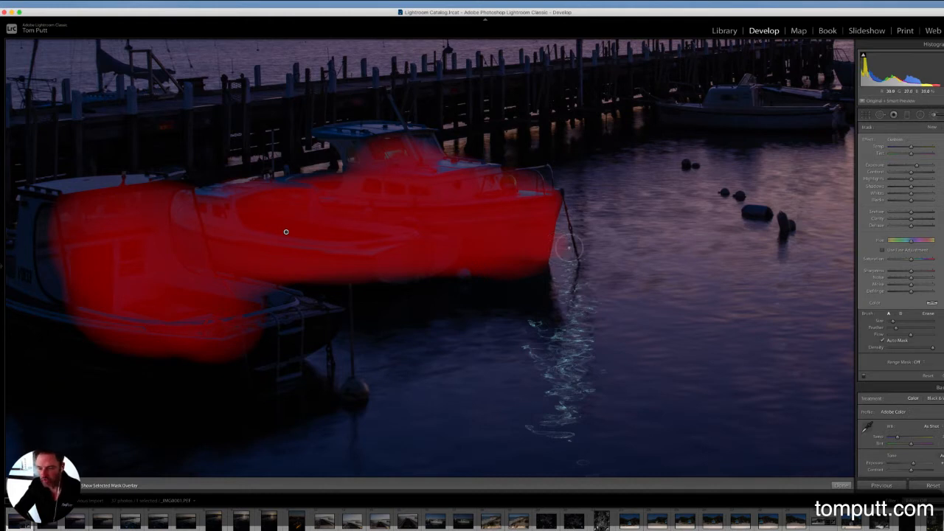
click(927, 314)
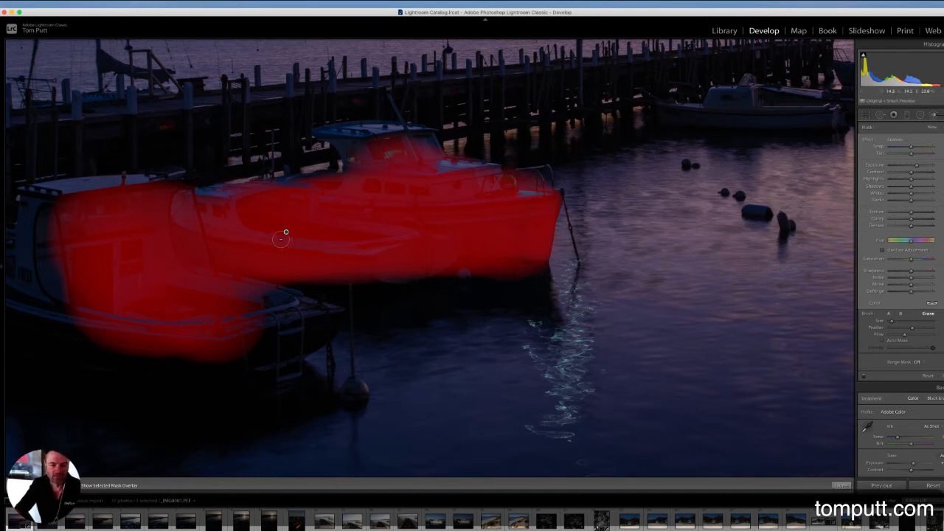
click(287, 232)
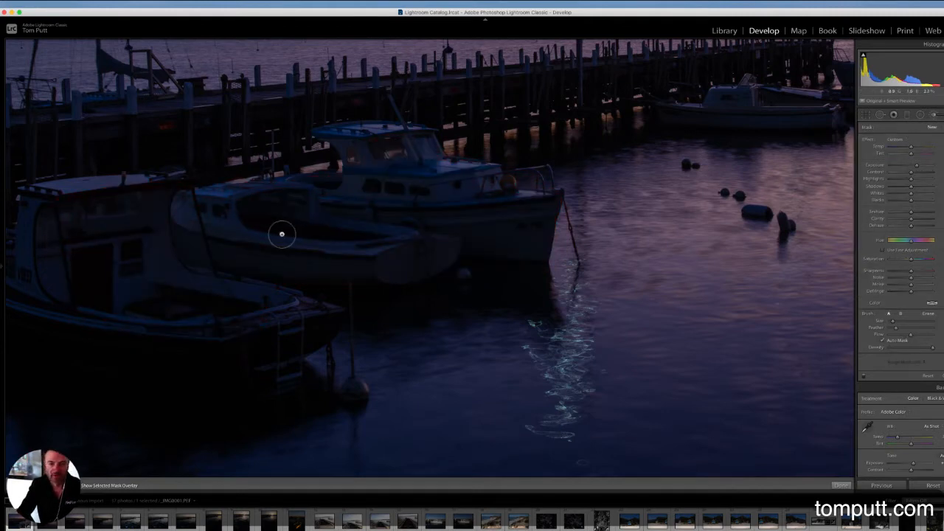
key(z)
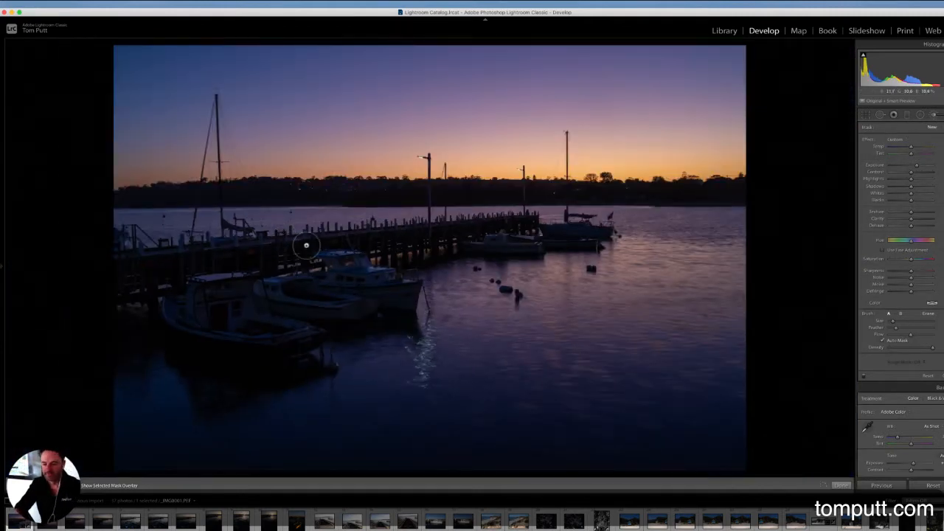
click(841, 485)
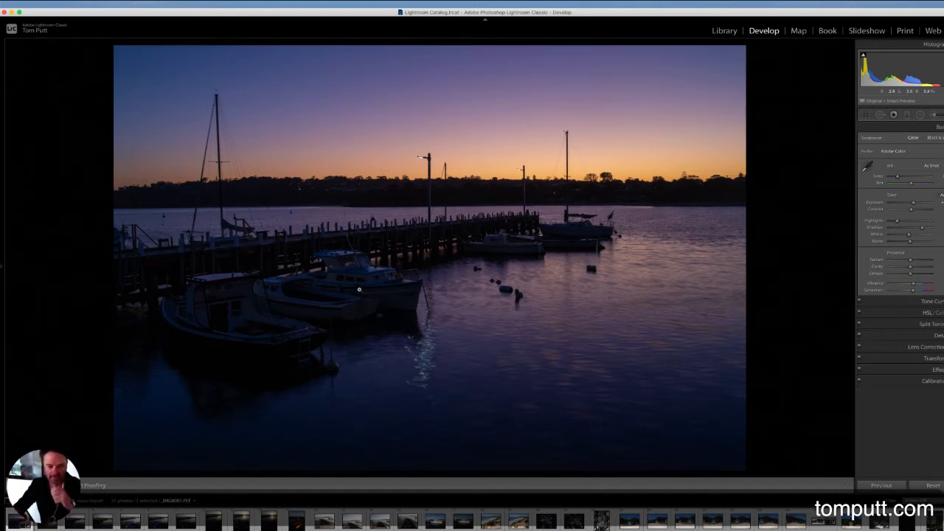
- Open the harbour photo in Adobe Photoshop 2020 for editing
right_click(341, 271)
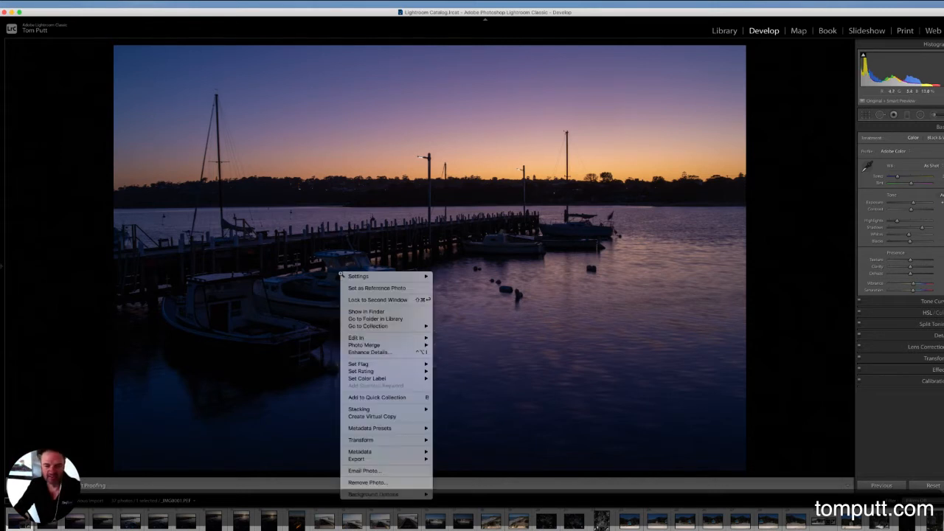
mouse_move(417, 340)
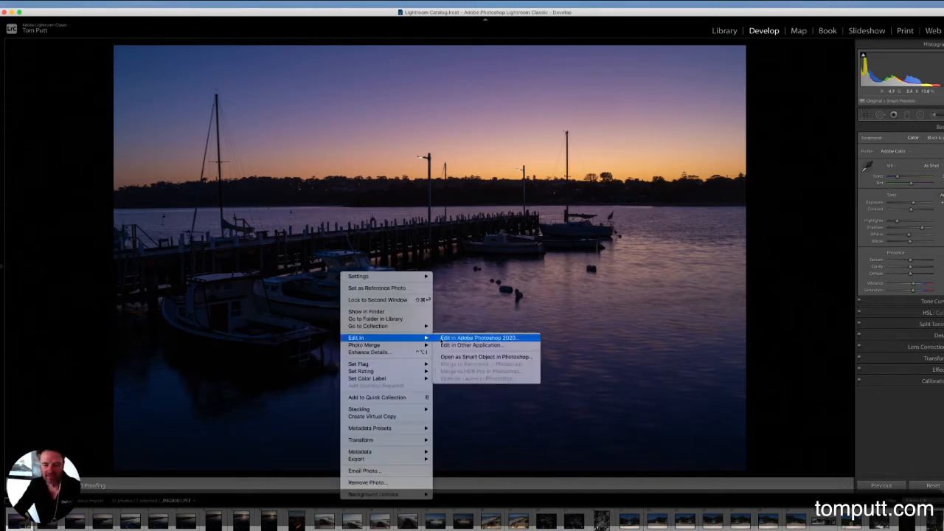
click(448, 338)
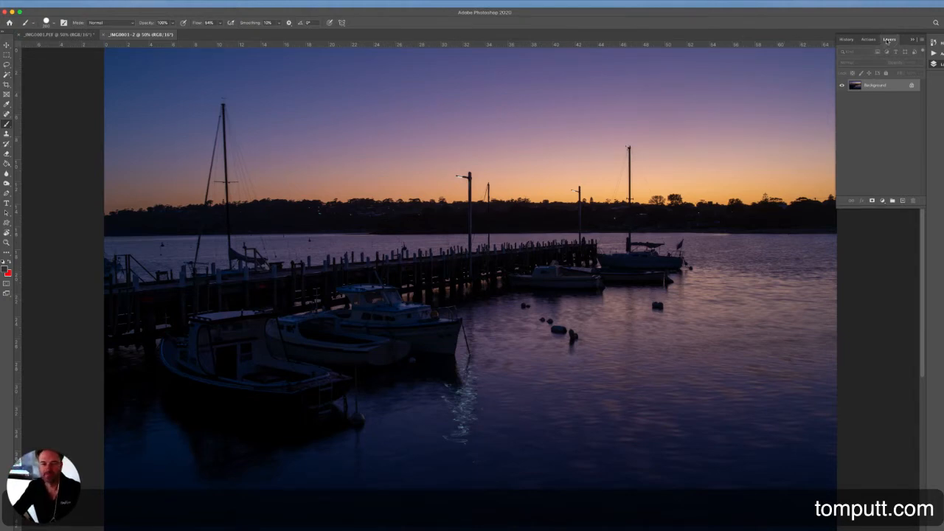
click(233, 4)
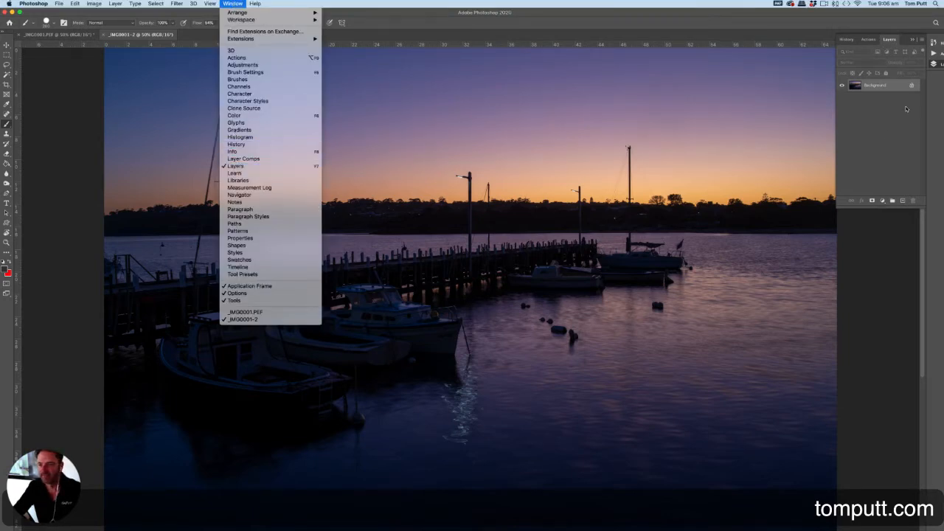
click(889, 135)
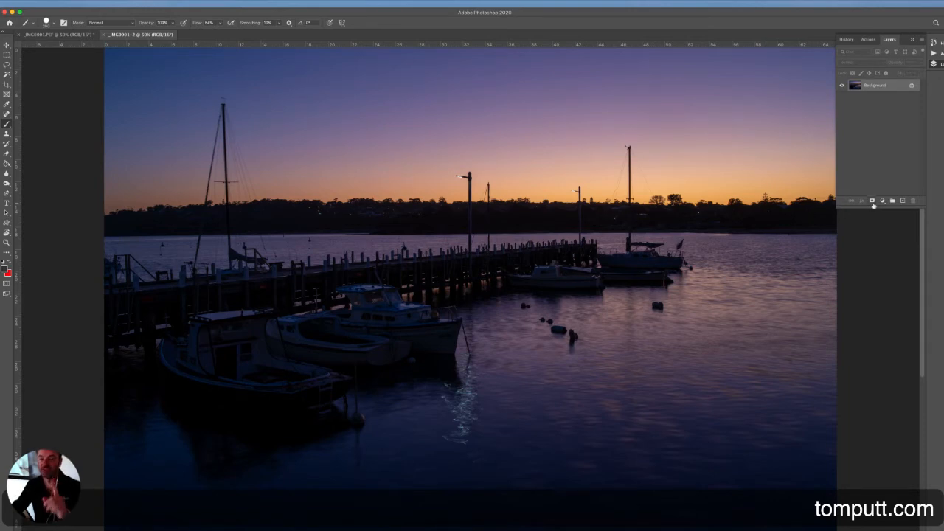
scroll(876, 210, up, 3)
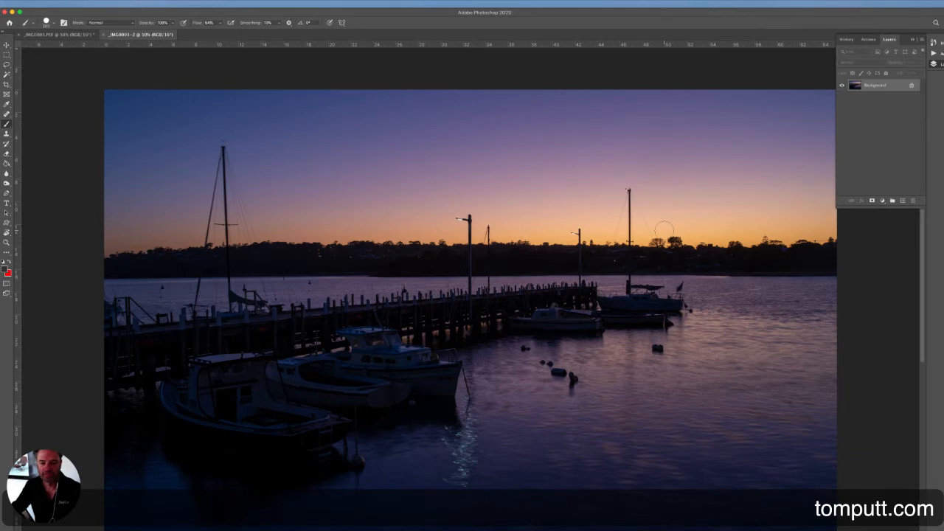
scroll(664, 231, down, 3)
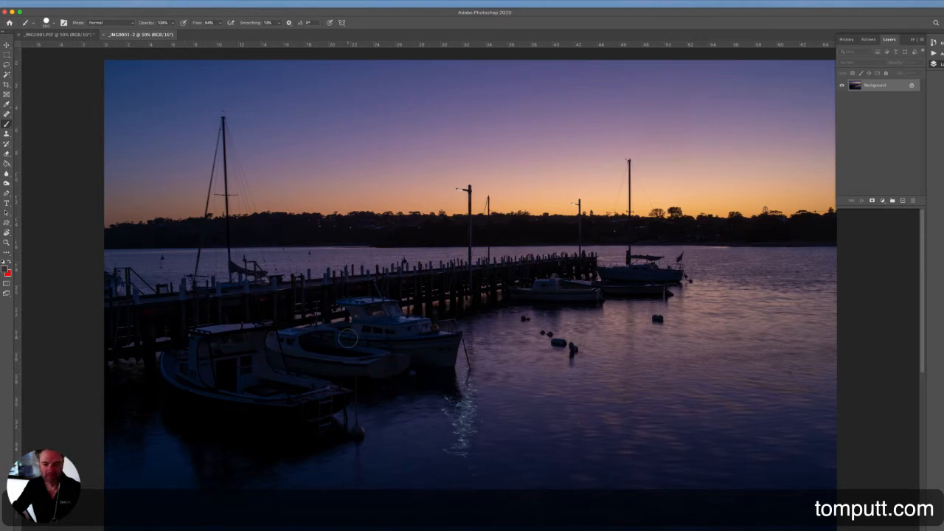
- Add a Curves adjustment layer above the Background and raise the midtones of its RGB curve to brighten the boats
drag(348, 336, 493, 271)
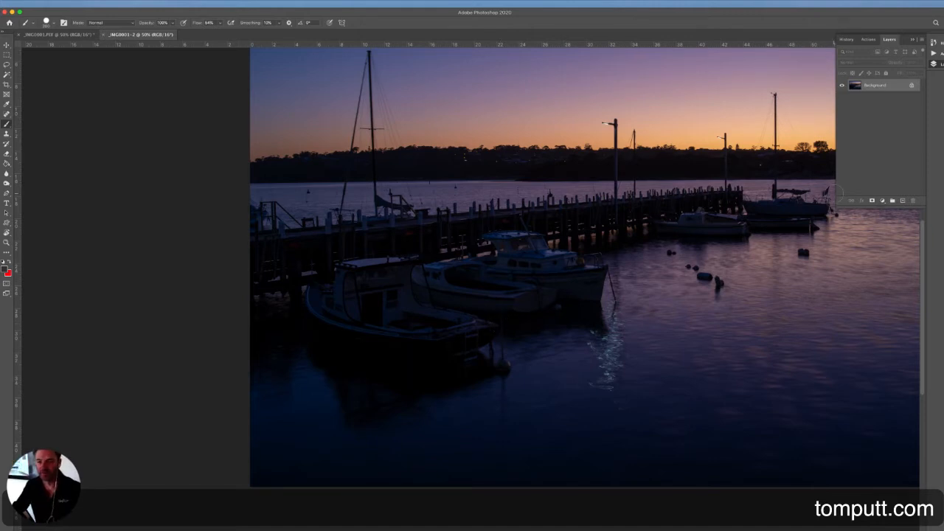
click(883, 201)
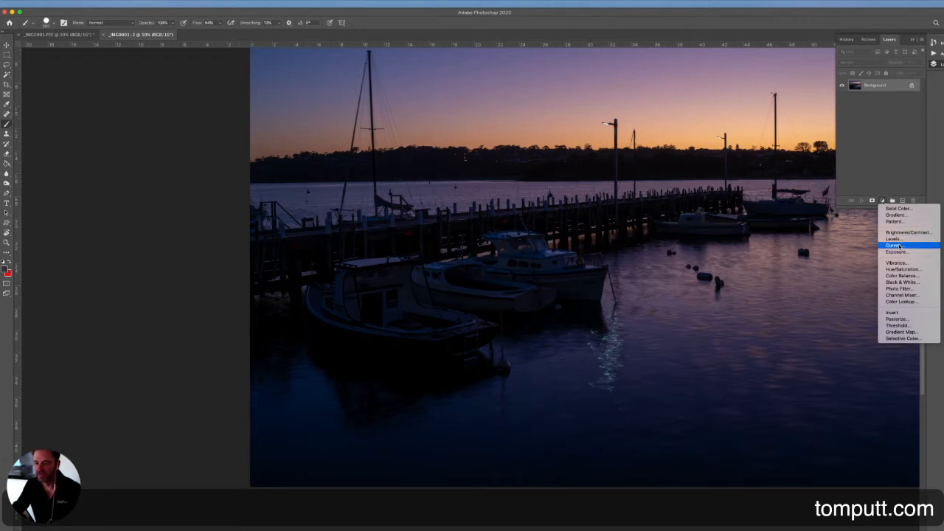
click(900, 246)
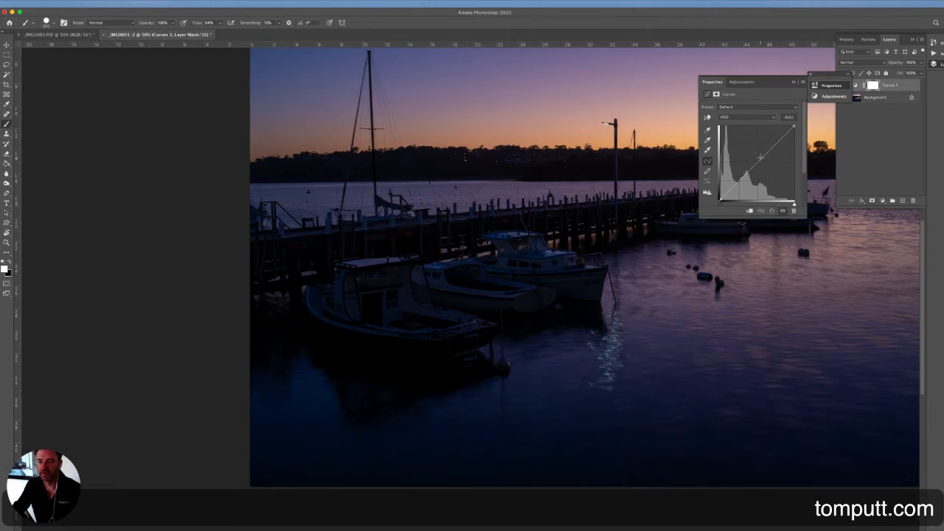
drag(760, 158, 754, 150)
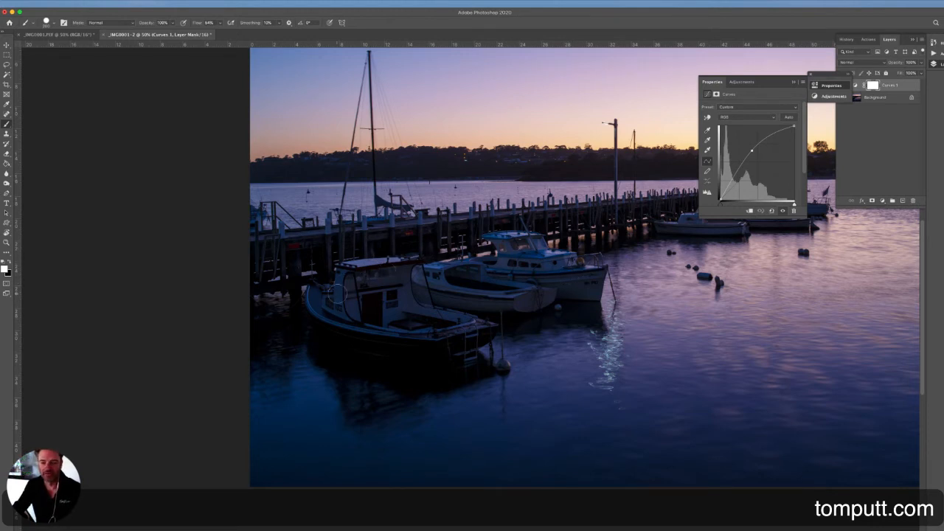
drag(752, 151, 749, 150)
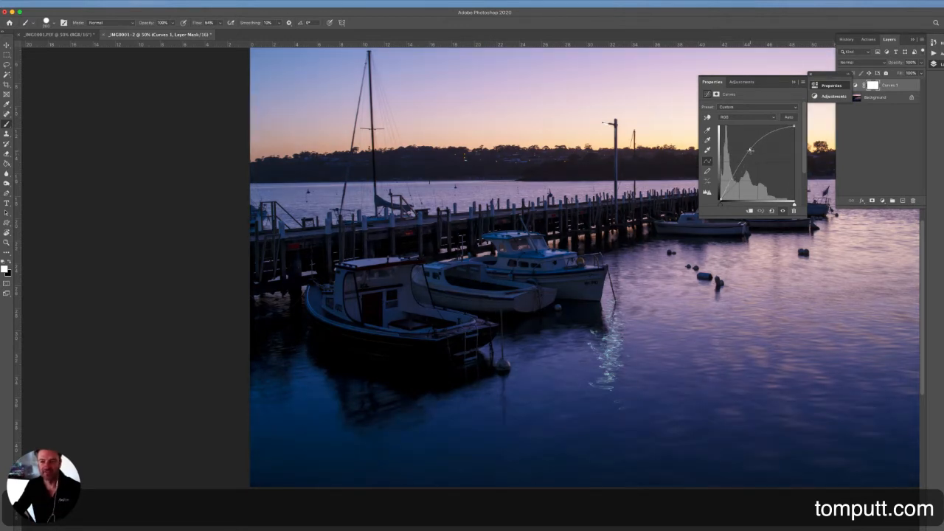
click(812, 76)
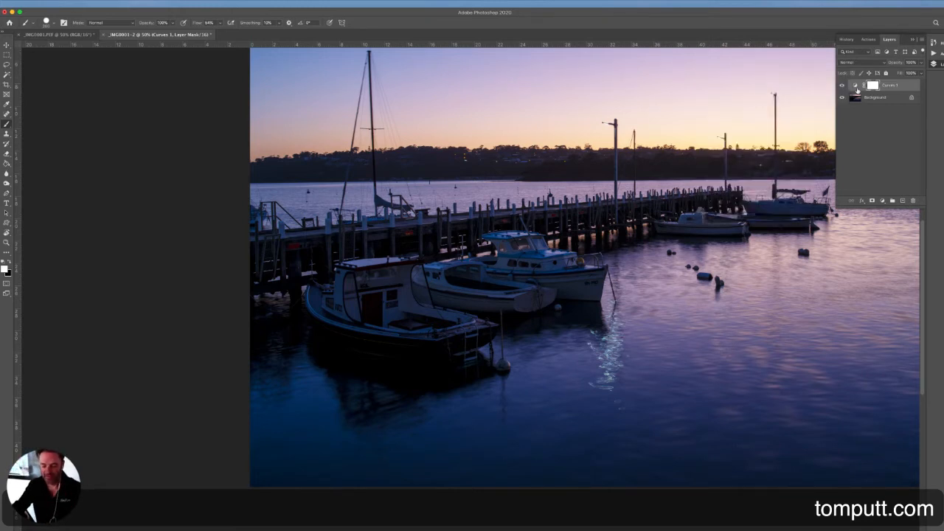
key(super+0)
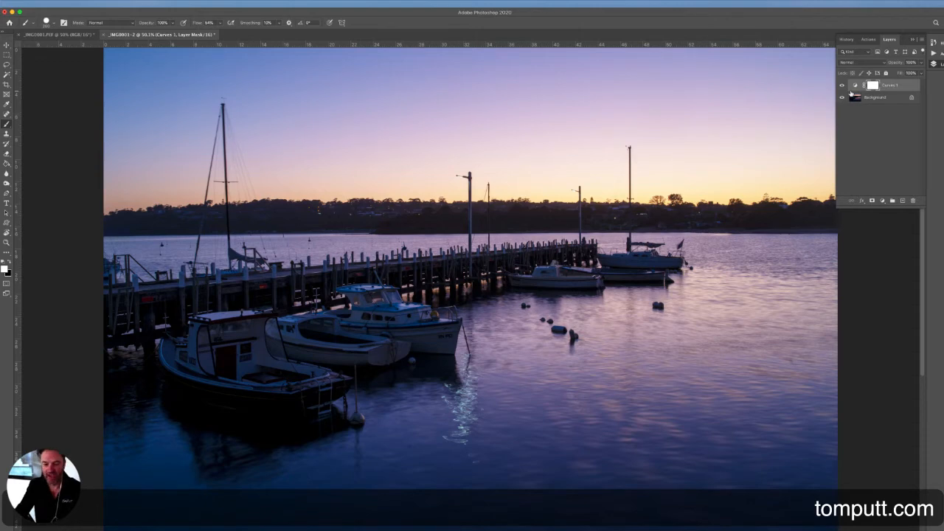
- Invert the white layer mask of the Curves 1 adjustment to black to hide the brightening across the photo
key(super+1)
drag(439, 275, 681, 169)
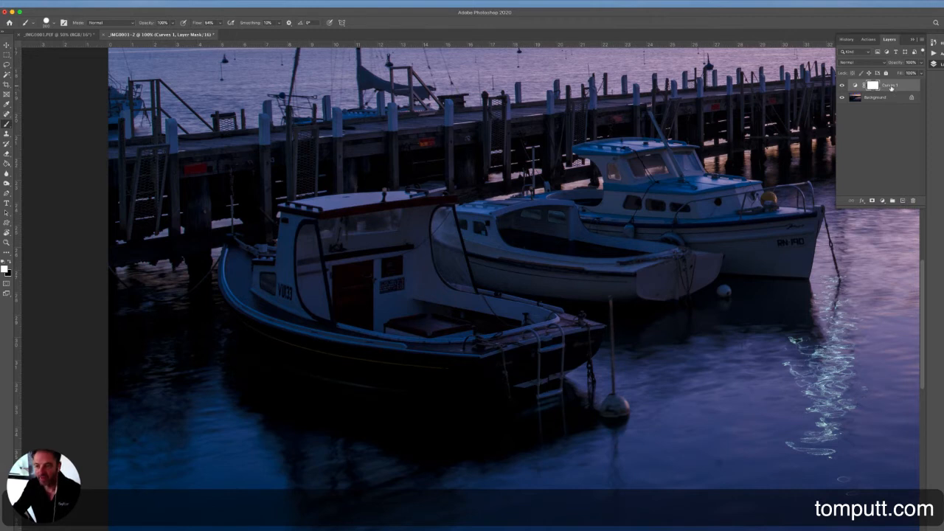
click(883, 201)
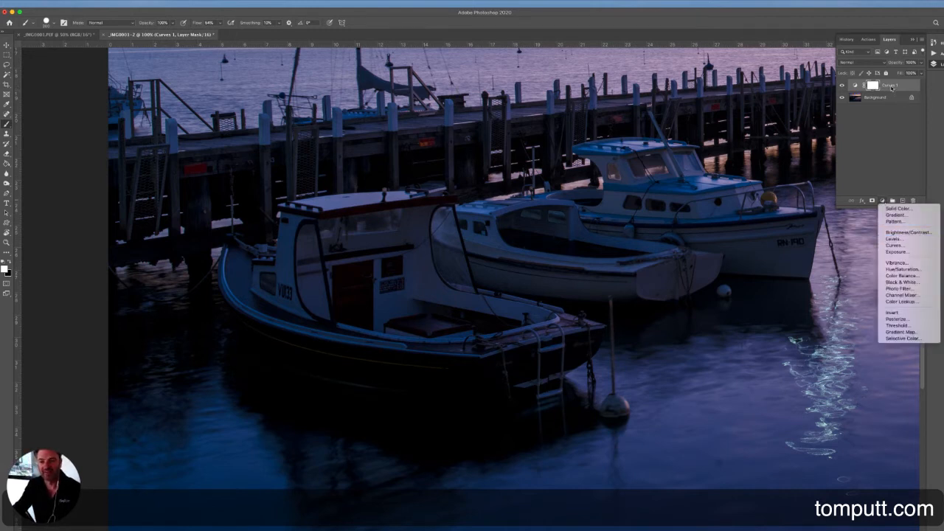
click(892, 87)
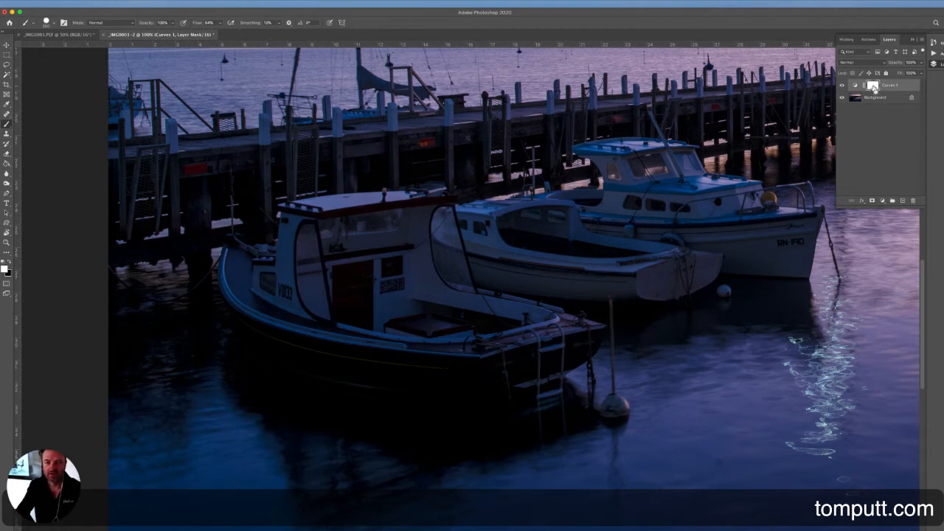
key(super+i)
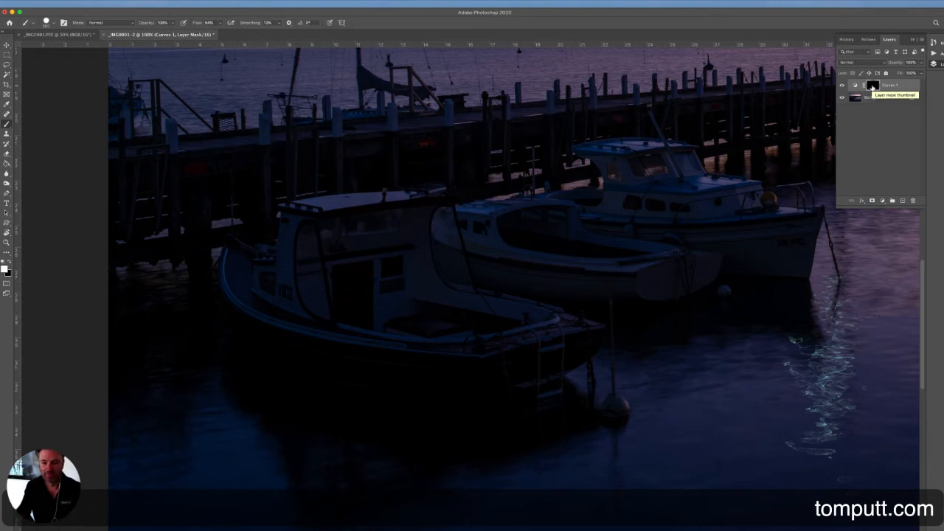
key(super+minus)
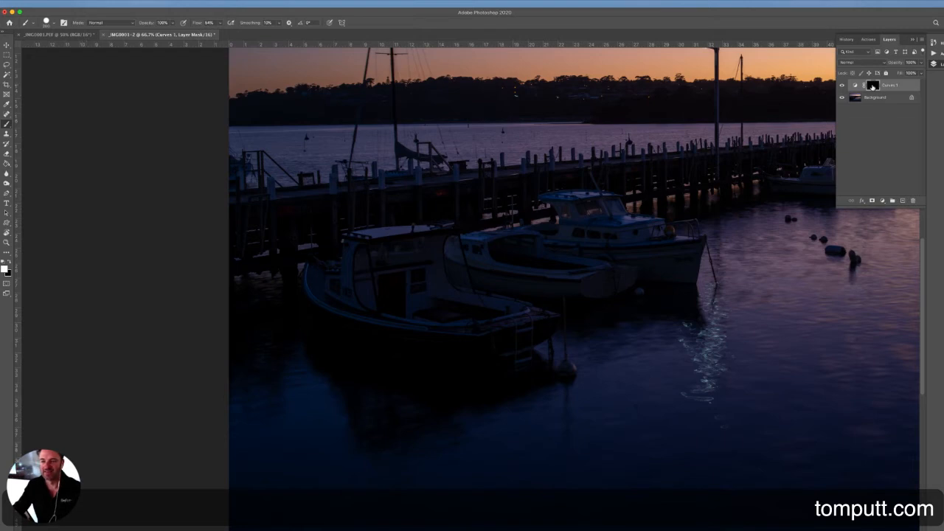
- Set the foreground colour to white and the background to black, with the Curves 1 layer mask selected
double_click(855, 87)
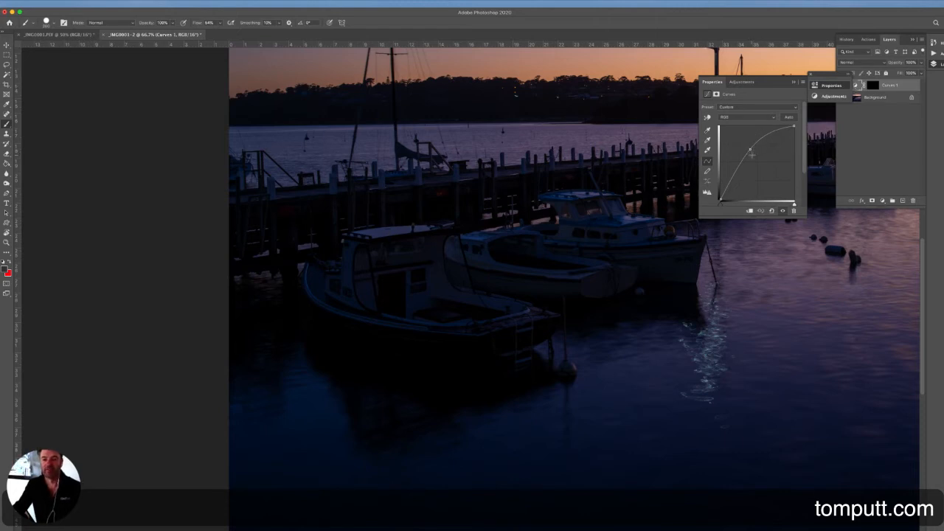
click(814, 84)
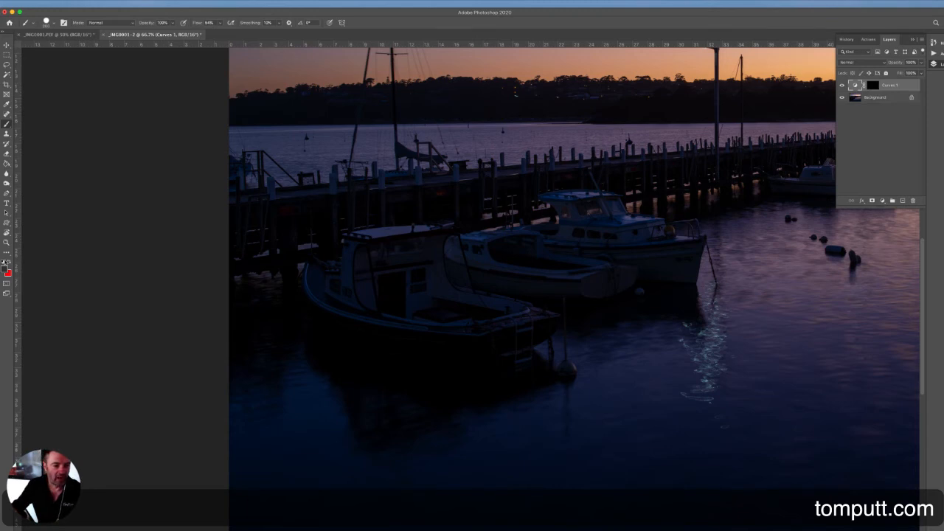
click(3, 262)
click(9, 263)
click(9, 262)
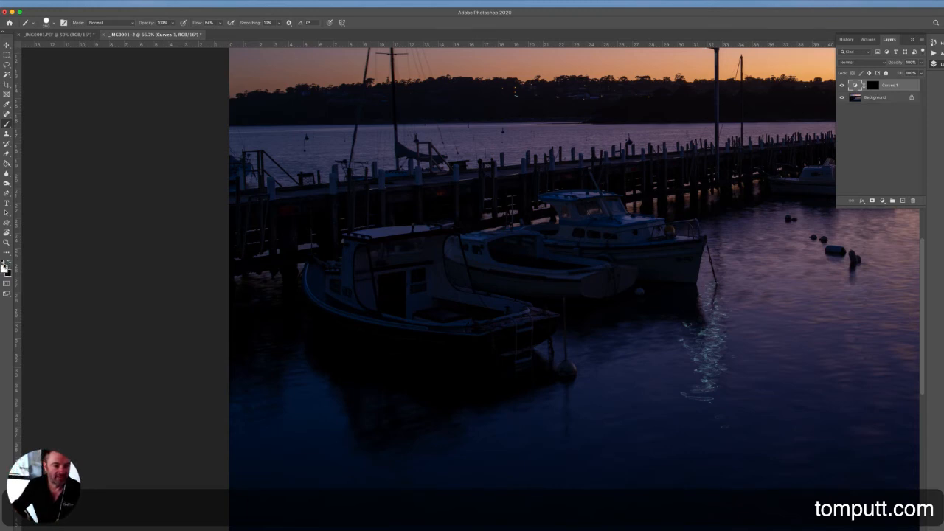
key(x)
click(9, 263)
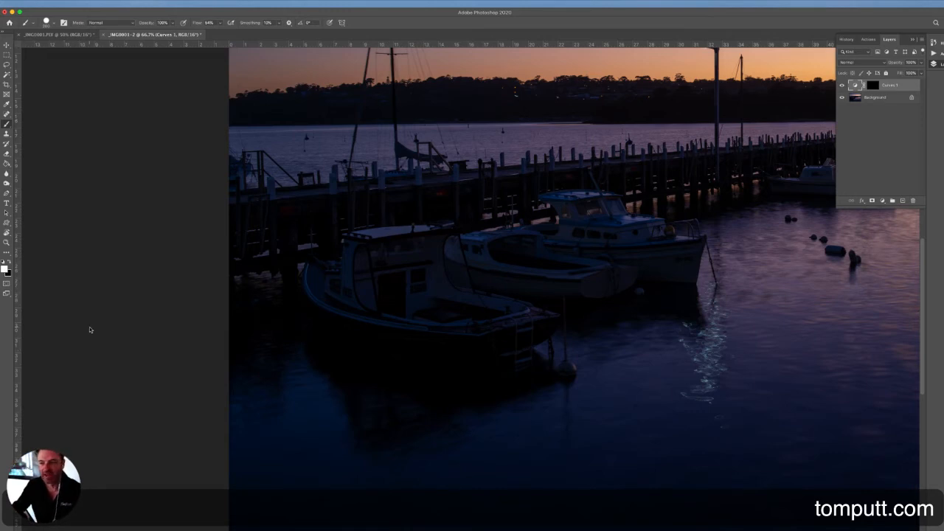
click(873, 86)
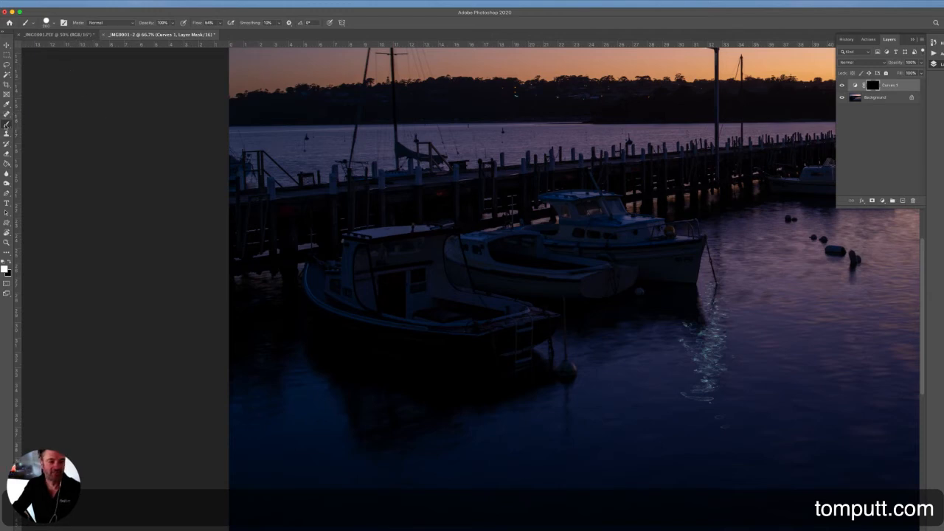
- Lower the Hard Round brush's hardness to 78% and paint white on the mask over the front boat's cabin and deck
click(54, 25)
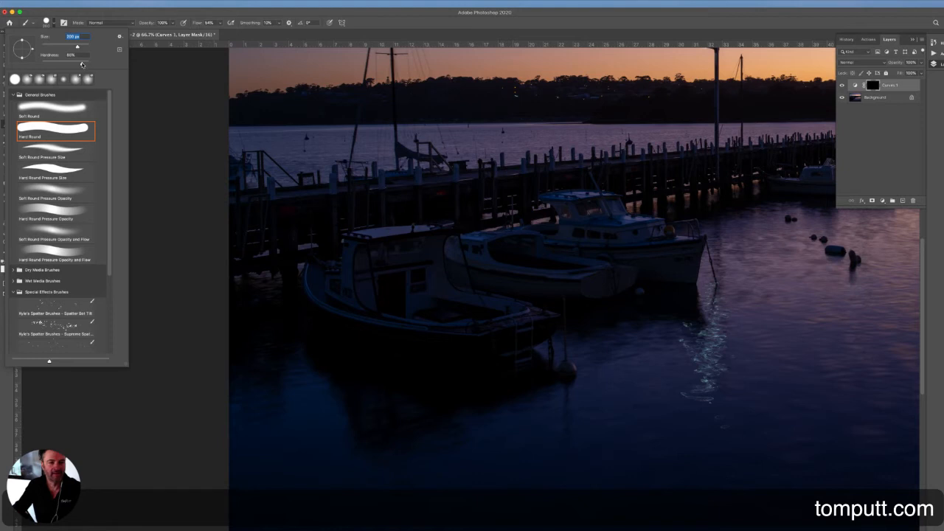
mouse_move(82, 64)
mouse_down()
mouse_move(64, 64)
mouse_move(76, 64)
mouse_up()
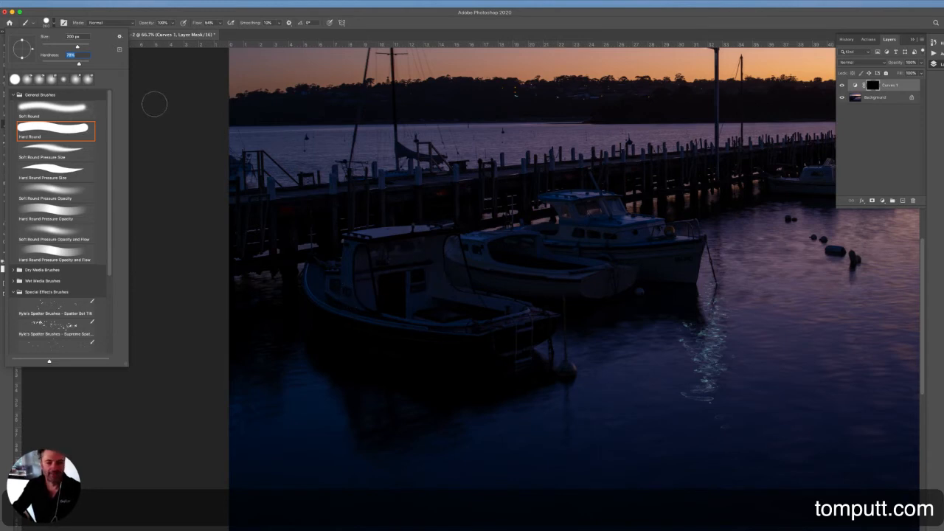
click(389, 264)
mouse_move(383, 277)
mouse_down()
mouse_move(401, 274)
mouse_move(386, 273)
mouse_move(386, 260)
mouse_move(403, 264)
mouse_move(432, 309)
mouse_move(536, 319)
mouse_move(432, 283)
mouse_move(428, 241)
mouse_move(360, 253)
mouse_move(355, 244)
mouse_move(361, 292)
mouse_move(419, 276)
mouse_up()
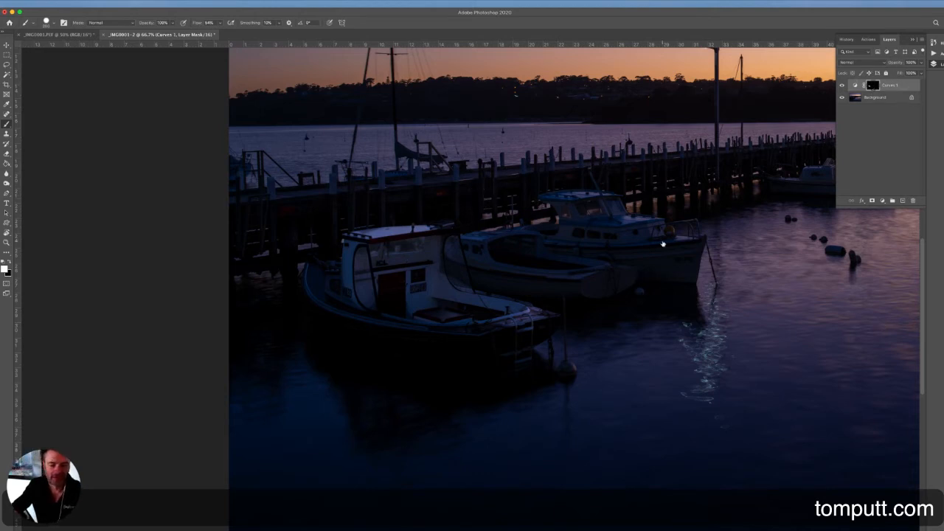
mouse_move(325, 275)
mouse_down()
mouse_move(356, 295)
mouse_move(441, 304)
mouse_up()
- Paint white on the mask along the front boat's bow and up to its cabin roof
key(ctrl+1)
key(ctrl+plus)
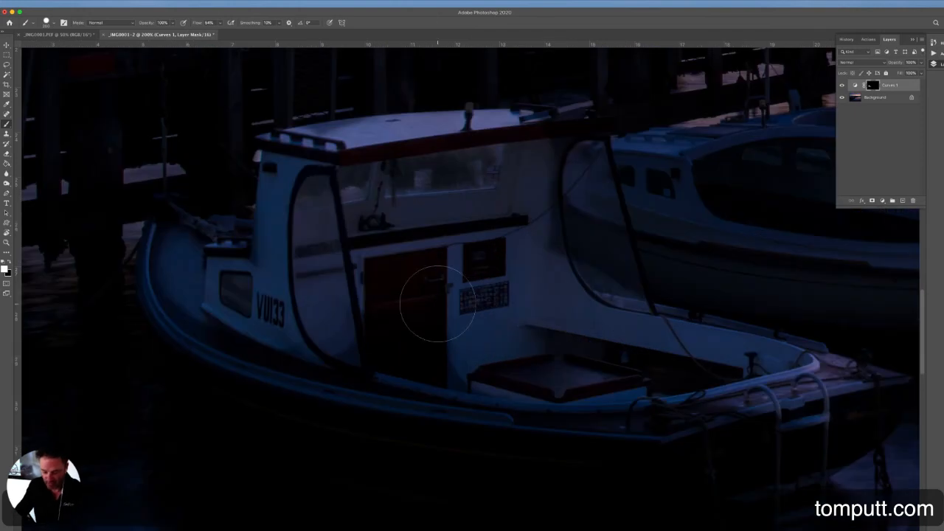
key(ctrl+minus)
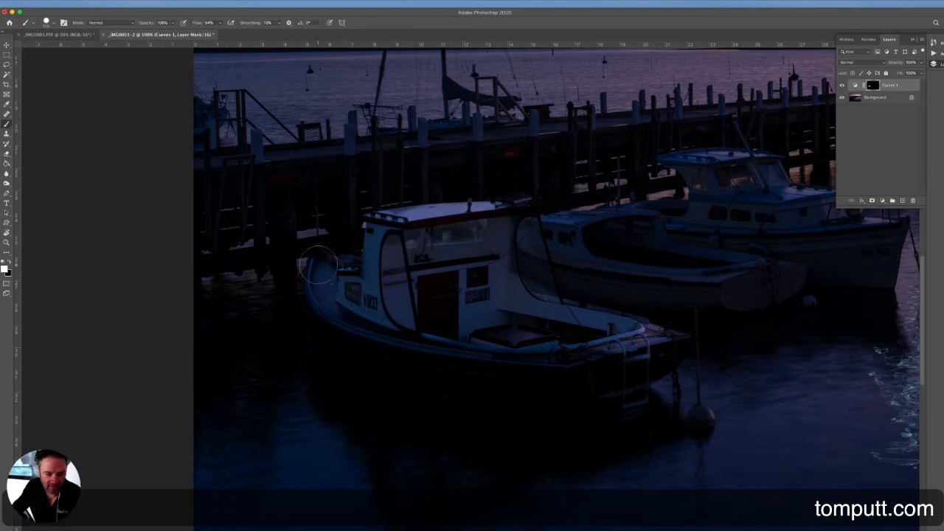
mouse_move(316, 277)
mouse_down()
mouse_move(341, 313)
mouse_move(392, 329)
mouse_move(347, 266)
mouse_move(367, 270)
mouse_move(367, 281)
mouse_move(391, 225)
mouse_move(381, 221)
mouse_move(430, 216)
mouse_up()
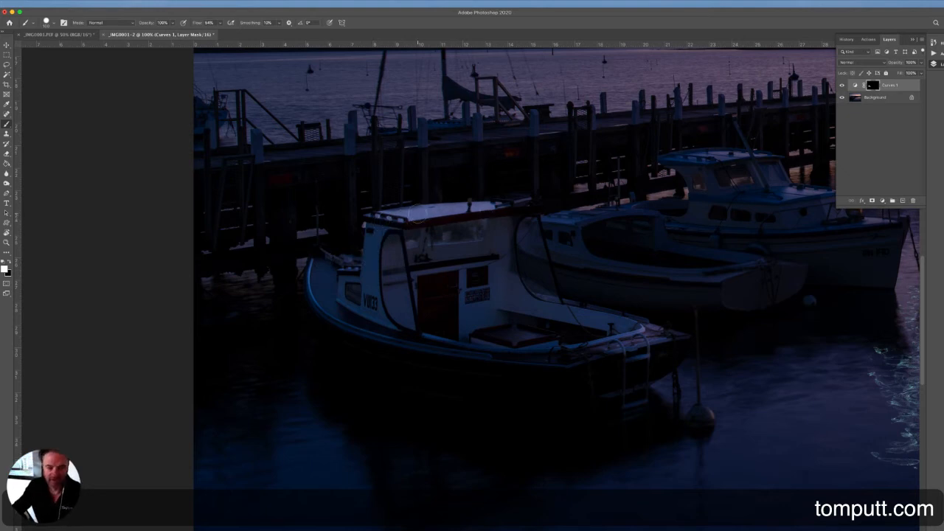
- Shrink the brush and paint white on the mask along the front boat's white cabin roof and its edge
key(super+plus)
key(super+plus)
drag(422, 219, 581, 382)
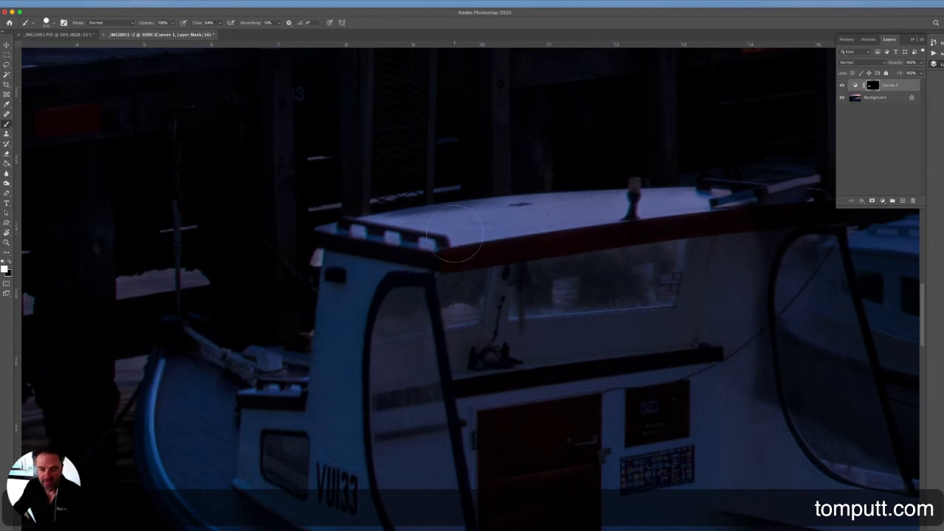
key(bracketleft)
key(bracketleft)
key(bracketleft)
key(bracketleft)
key(bracketleft)
key(bracketleft)
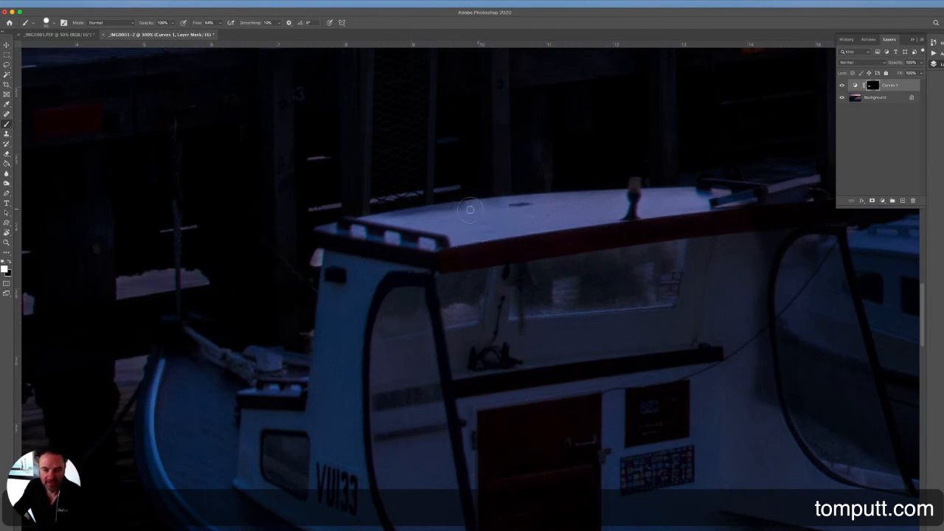
drag(456, 212, 387, 222)
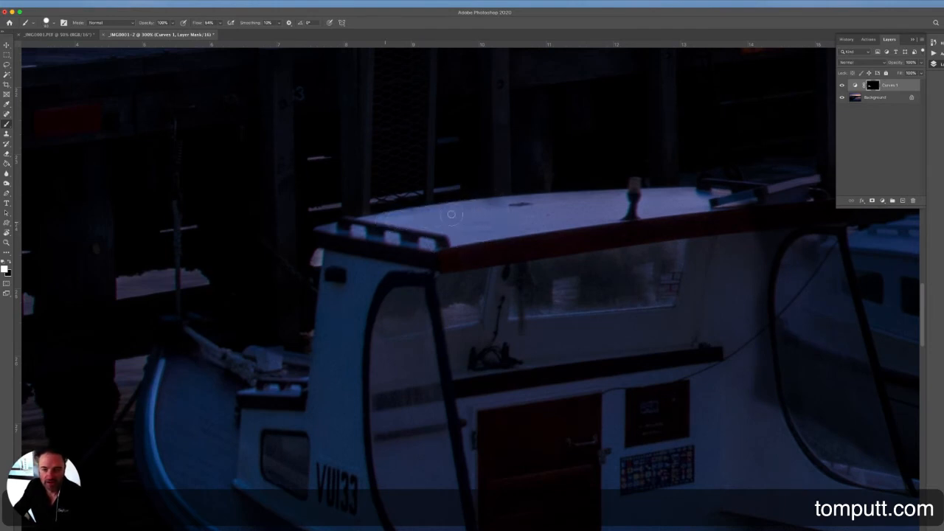
drag(452, 215, 594, 206)
drag(414, 220, 333, 233)
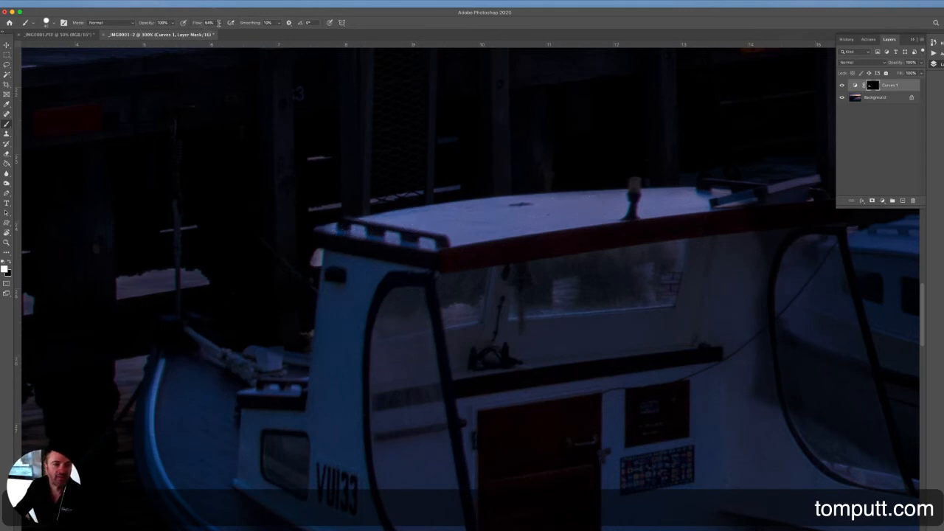
- Raise the brush flow to 100% and paint the rest of the front boat's cabin roof into the mask
click(219, 23)
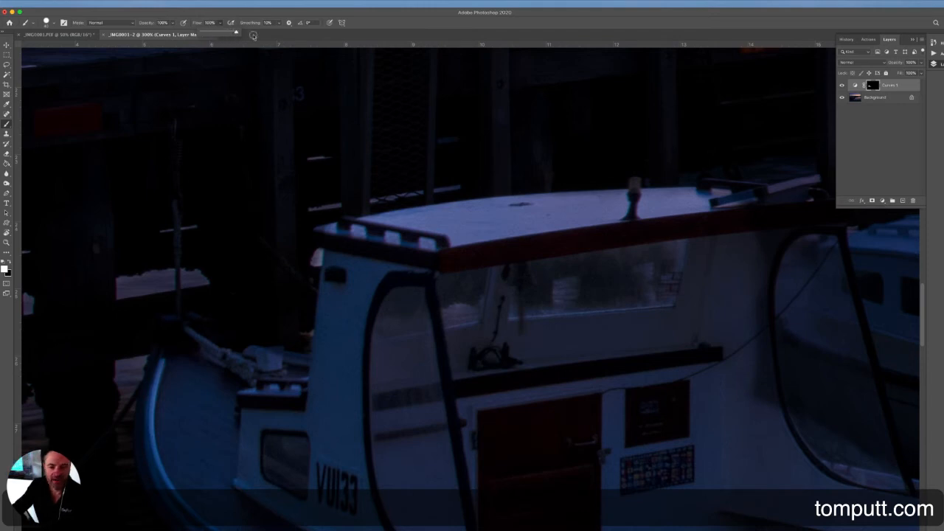
click(455, 230)
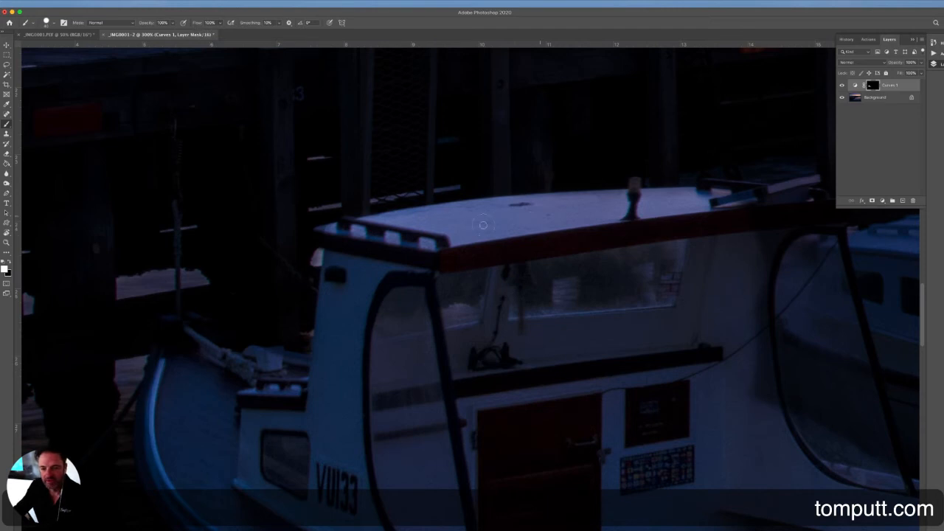
mouse_move(616, 203)
mouse_down()
mouse_move(593, 203)
mouse_move(655, 193)
mouse_move(742, 209)
mouse_up()
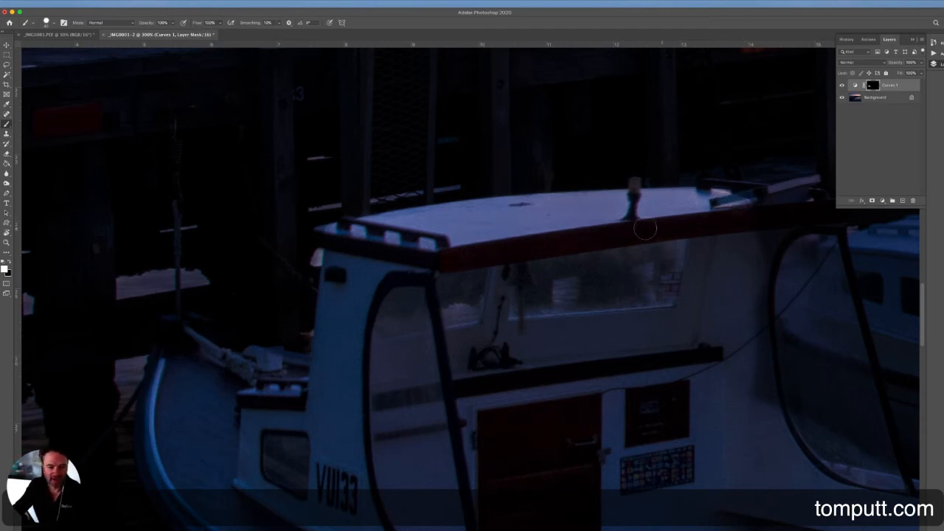
drag(421, 374, 286, 232)
mouse_move(621, 279)
mouse_down()
mouse_move(651, 268)
mouse_move(633, 181)
mouse_move(625, 183)
mouse_up()
- Paint white on the mask over the front boat's rear side window and the adjoining hull of the middle boat
key(super+minus)
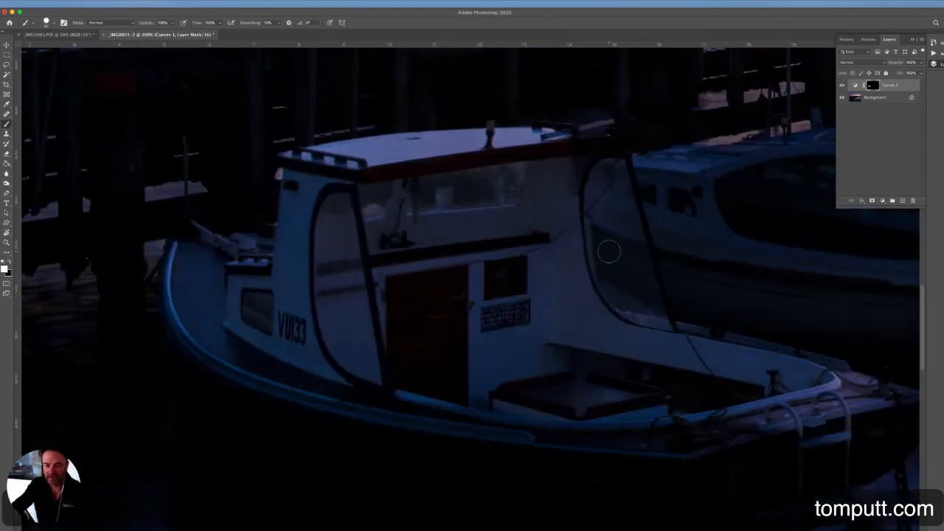
drag(611, 255, 468, 292)
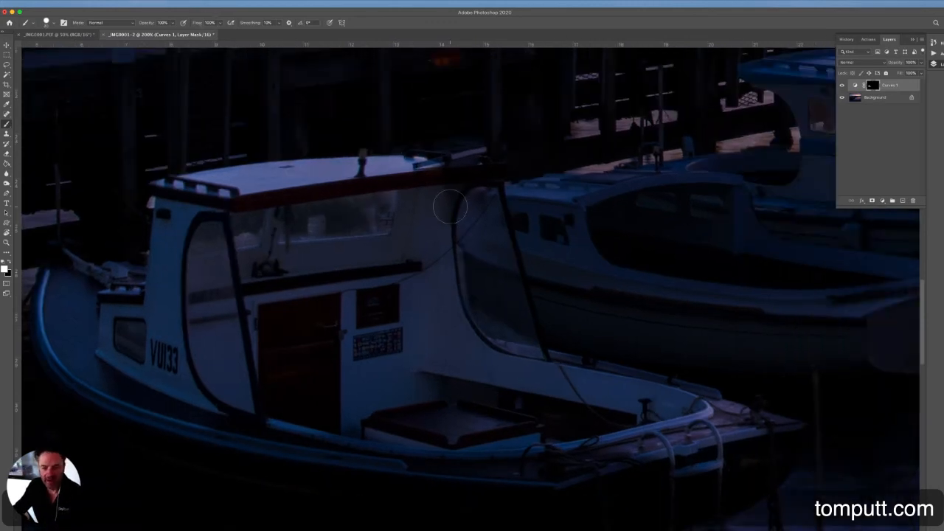
mouse_move(448, 208)
mouse_down()
mouse_move(484, 262)
mouse_move(475, 203)
mouse_move(448, 187)
mouse_move(451, 166)
mouse_move(484, 190)
mouse_move(513, 319)
mouse_move(486, 276)
mouse_move(476, 301)
mouse_up()
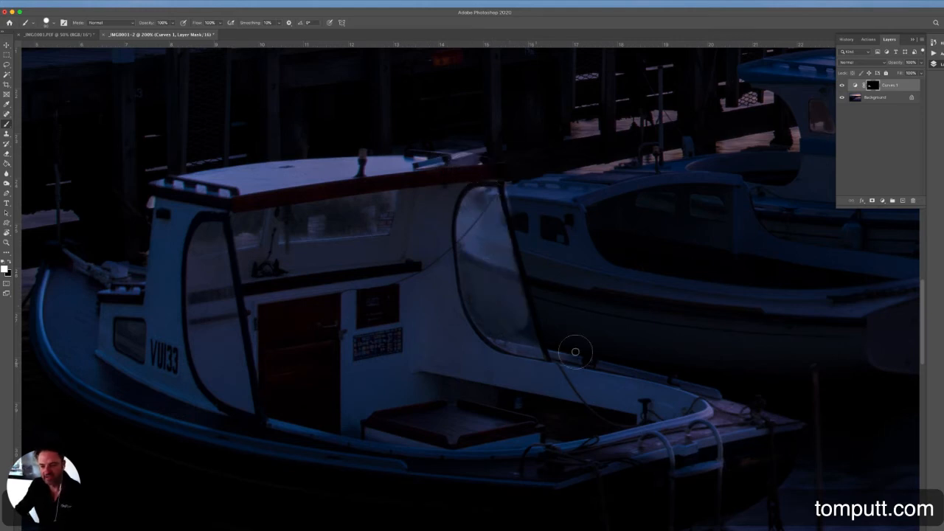
mouse_move(533, 291)
mouse_down()
mouse_move(635, 300)
mouse_move(624, 322)
mouse_move(638, 331)
mouse_move(650, 332)
mouse_move(654, 317)
mouse_move(474, 302)
mouse_up()
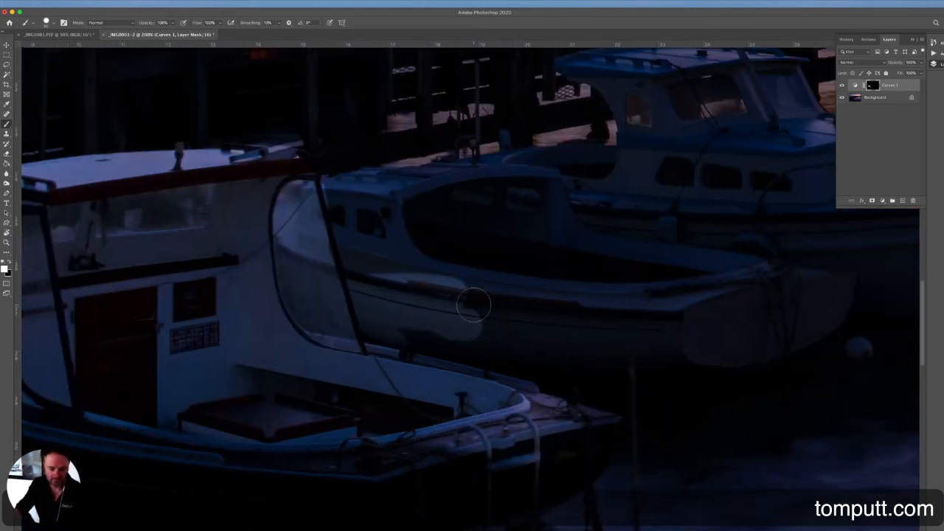
- Paint white on the mask along the front boat's deck and side rail between its stern and bow
mouse_move(443, 446)
mouse_down()
mouse_move(327, 456)
mouse_move(186, 443)
mouse_up()
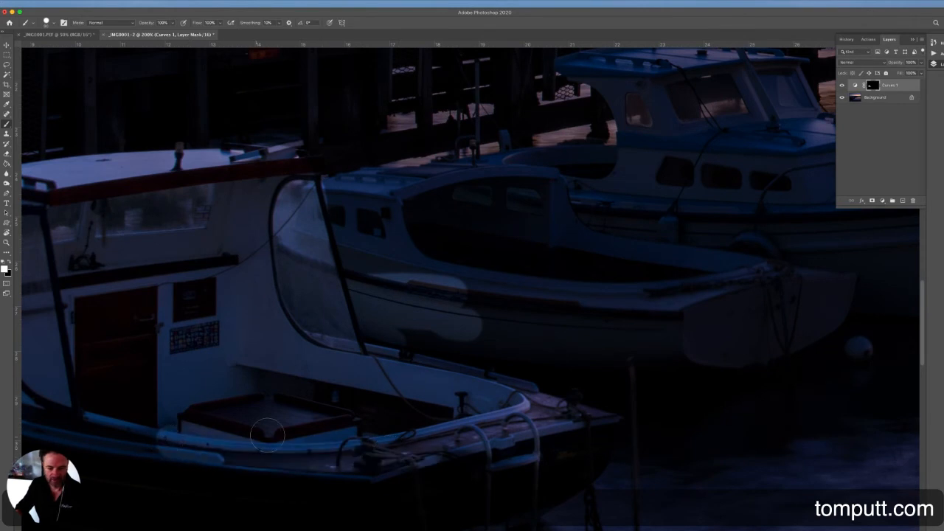
drag(104, 429, 322, 407)
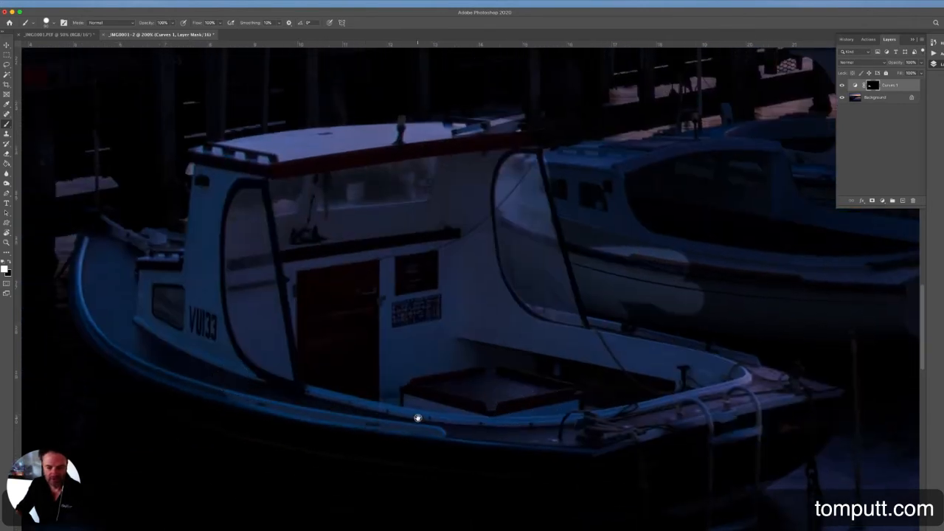
scroll(328, 382, left, 5)
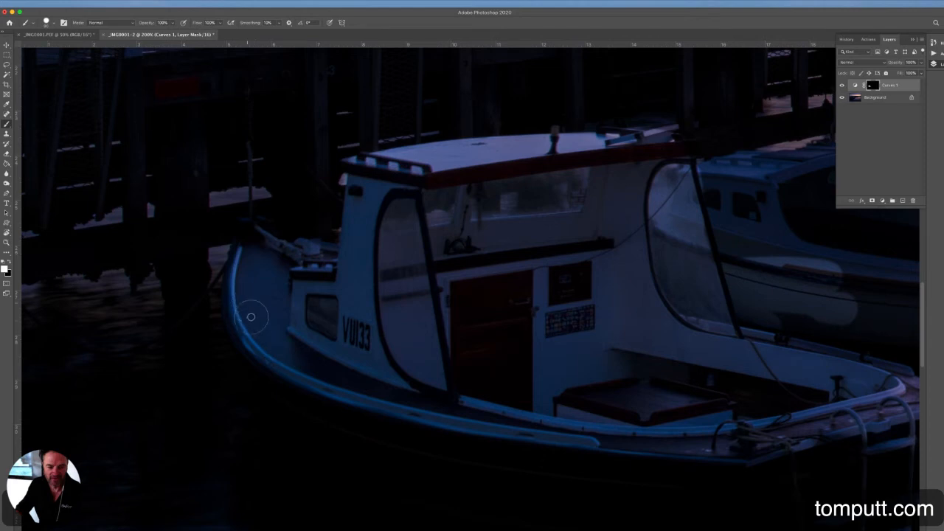
scroll(414, 391, right, 10)
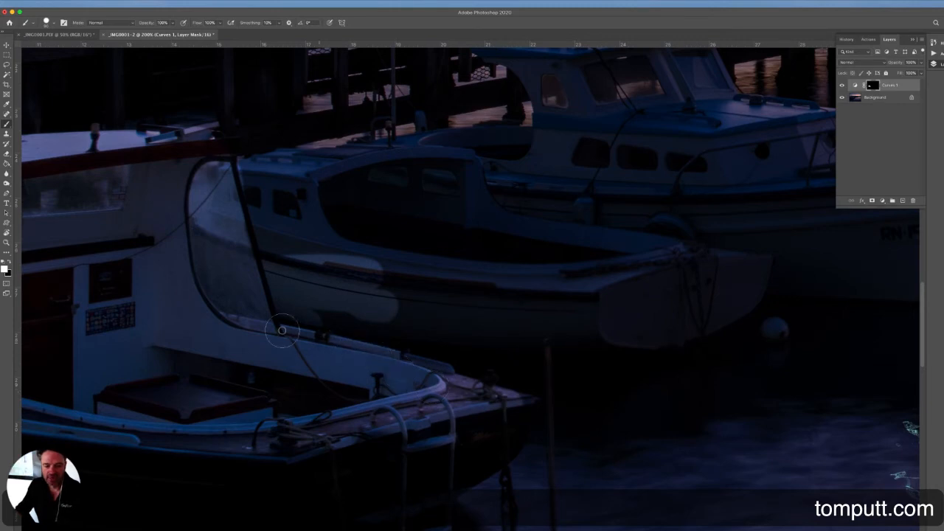
- Paint white on the mask over the middle boat and the blue-roofed cabin boat behind it
mouse_move(355, 305)
mouse_down()
mouse_move(569, 301)
mouse_move(489, 301)
mouse_move(573, 318)
mouse_move(363, 311)
mouse_up()
mouse_move(250, 196)
mouse_down()
mouse_move(377, 255)
mouse_move(303, 252)
mouse_move(304, 202)
mouse_move(267, 187)
mouse_move(269, 175)
mouse_move(436, 178)
mouse_move(431, 209)
mouse_move(411, 239)
mouse_move(423, 276)
mouse_move(409, 282)
mouse_move(459, 276)
mouse_move(488, 290)
mouse_move(485, 300)
mouse_move(509, 295)
mouse_move(508, 278)
mouse_move(473, 249)
mouse_move(410, 265)
mouse_move(476, 250)
mouse_move(471, 231)
mouse_move(541, 258)
mouse_move(528, 280)
mouse_move(571, 283)
mouse_move(574, 272)
mouse_move(571, 288)
mouse_move(477, 304)
mouse_move(493, 279)
mouse_move(488, 249)
mouse_up()
key(super+minus)
key(super+minus)
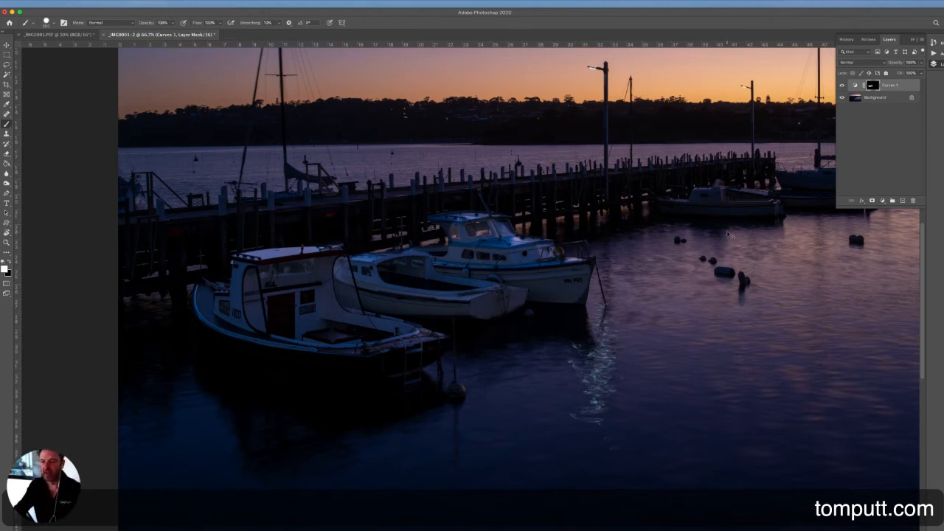
- Compare the boats with the Curves 1 layer hidden and shown, and inspect the painted areas up close
click(842, 85)
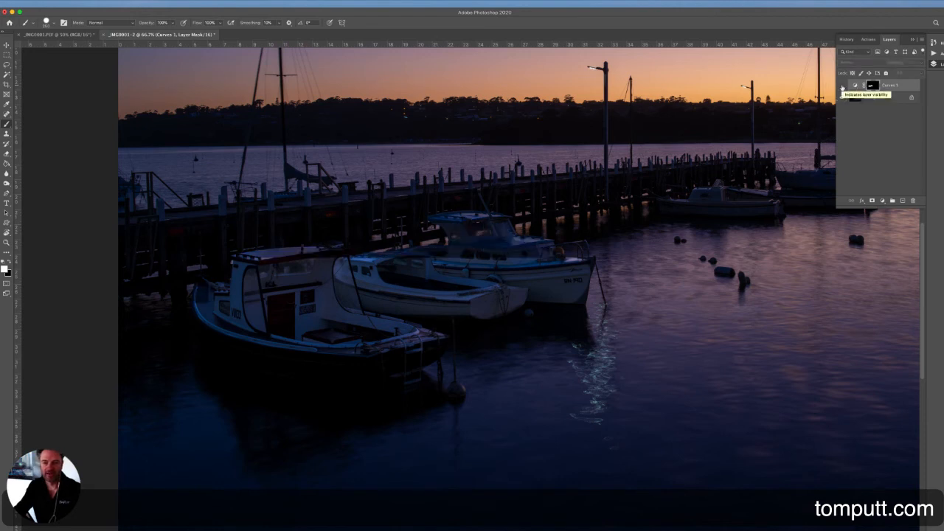
click(843, 86)
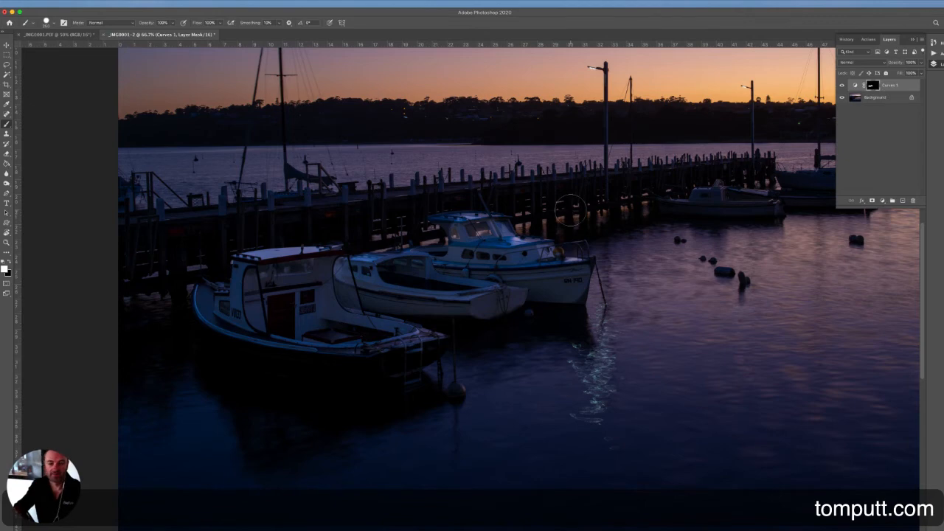
key(super+equal)
key(super+equal)
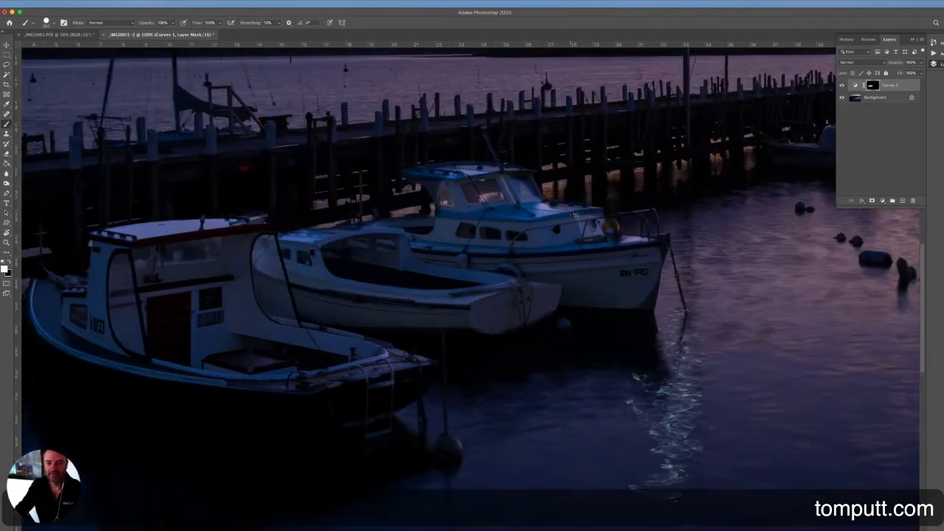
- Paint a white spill onto the water beyond the rear cabin boat's bow, and remove it from the mask with black
scroll(465, 246, right, 5)
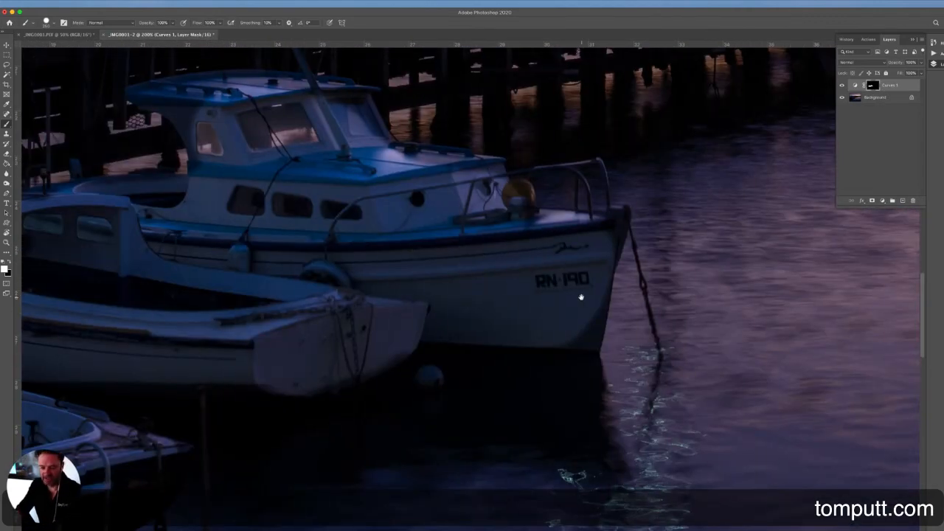
mouse_move(580, 312)
mouse_down()
mouse_move(608, 323)
mouse_move(590, 326)
mouse_move(627, 323)
mouse_up()
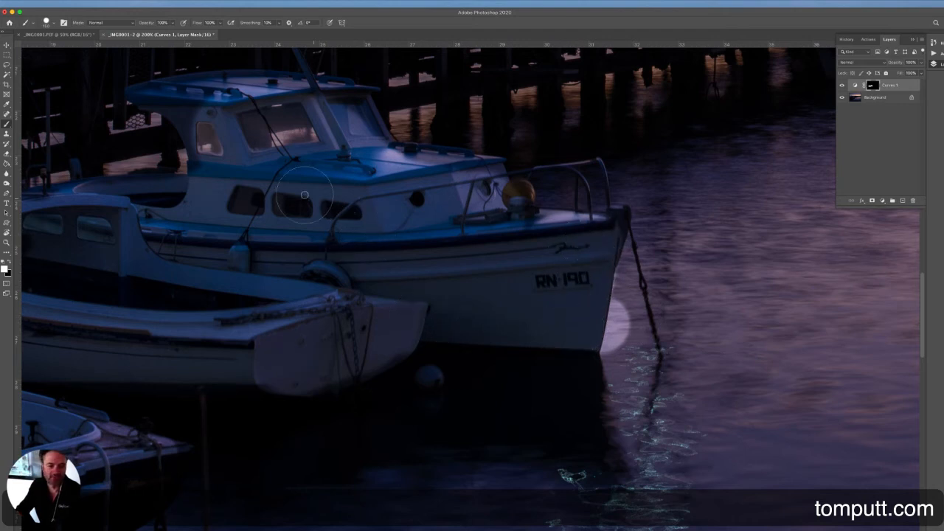
drag(195, 107, 266, 108)
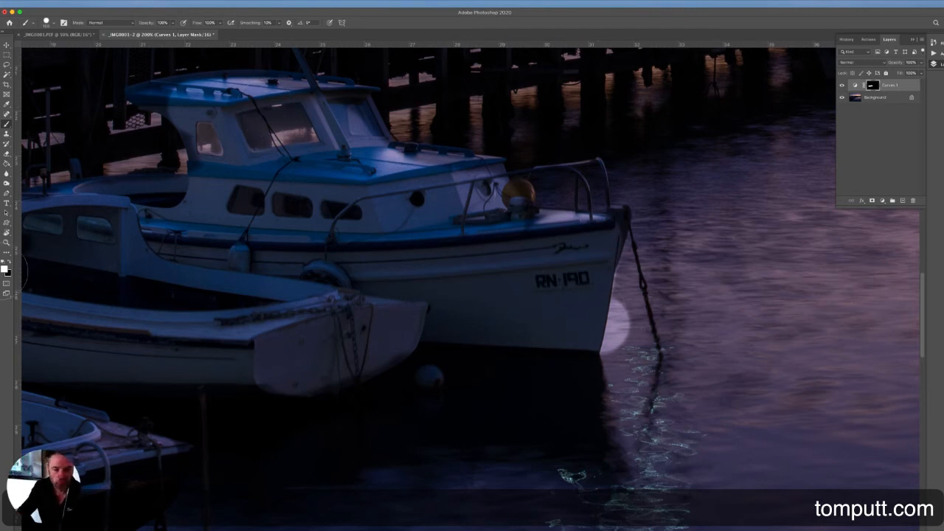
key(x)
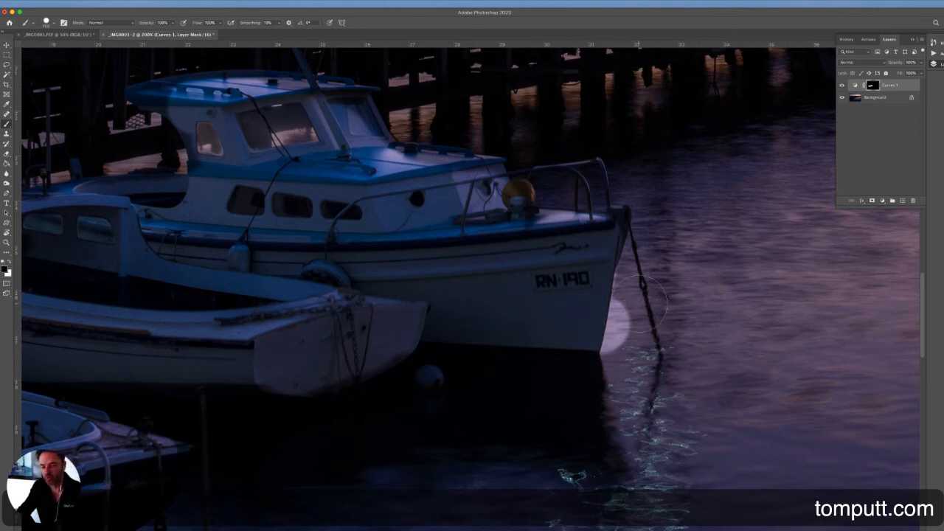
mouse_move(642, 302)
mouse_down()
mouse_move(627, 363)
mouse_move(639, 278)
mouse_move(624, 362)
mouse_move(640, 322)
mouse_move(647, 219)
mouse_move(667, 251)
mouse_up()
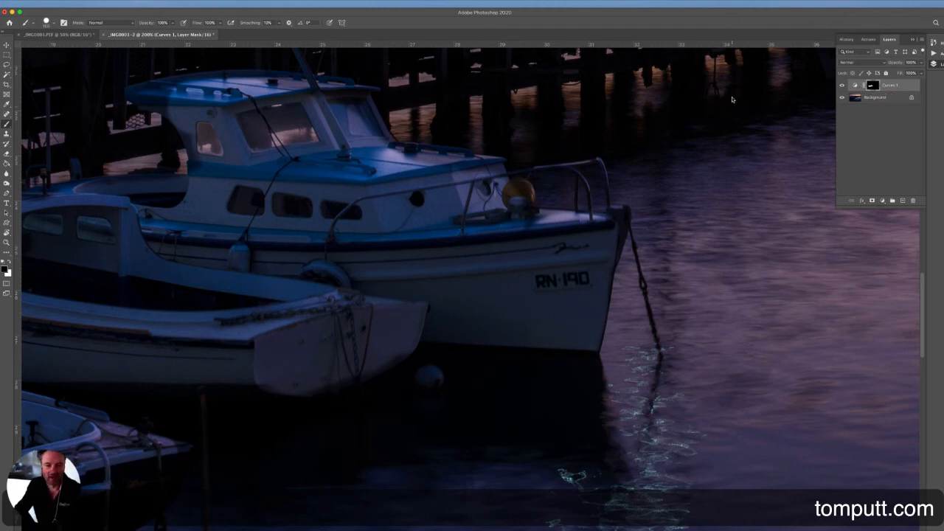
- Paint white on the Curves 1 mask along the rear boat's blue cabin roof and foredeck roof with a smaller brush at 100% flow
key(x)
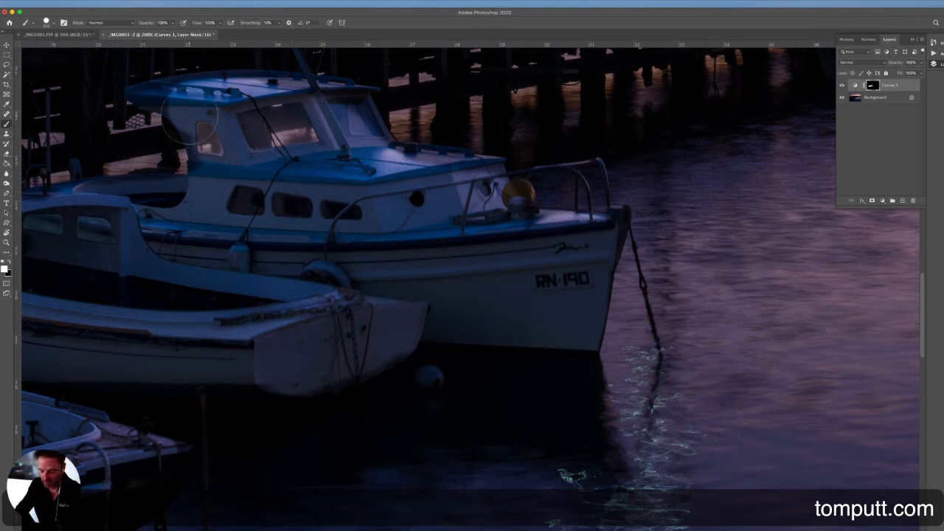
drag(148, 94, 279, 87)
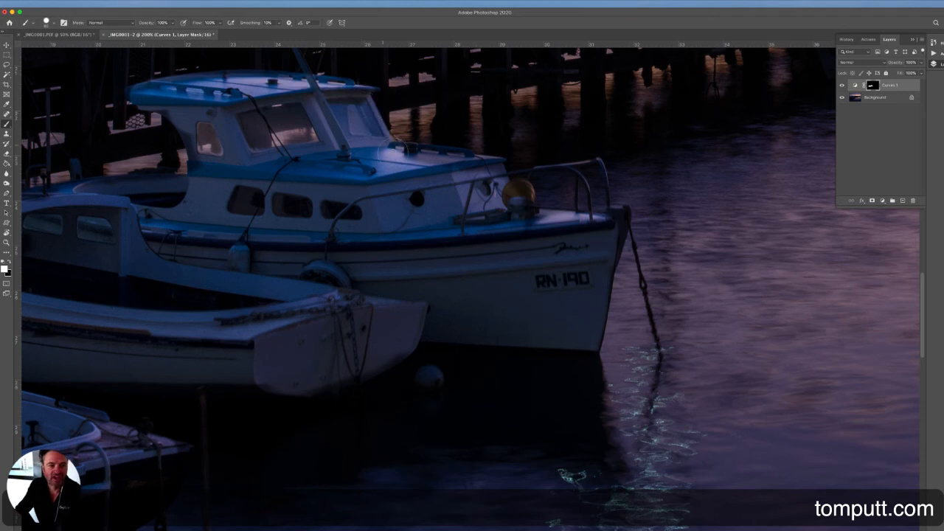
click(220, 23)
click(206, 32)
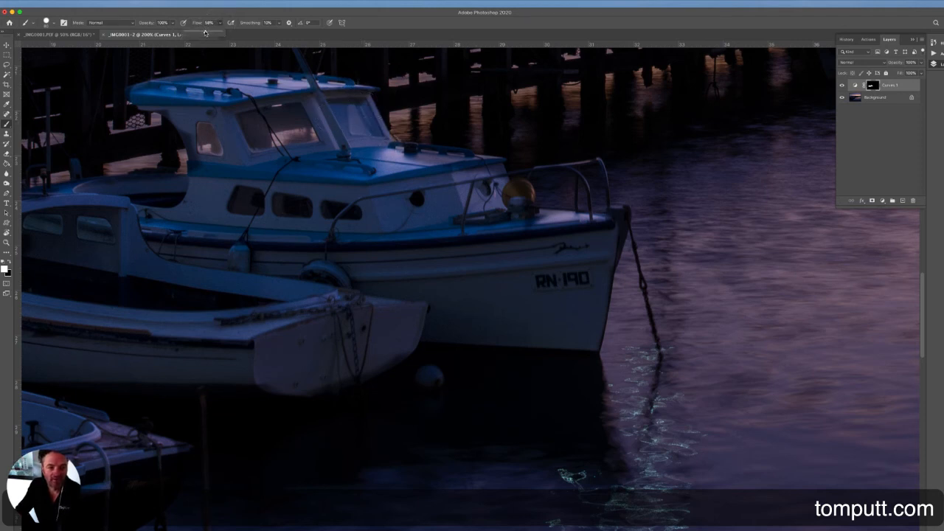
drag(207, 34, 233, 35)
drag(390, 148, 480, 180)
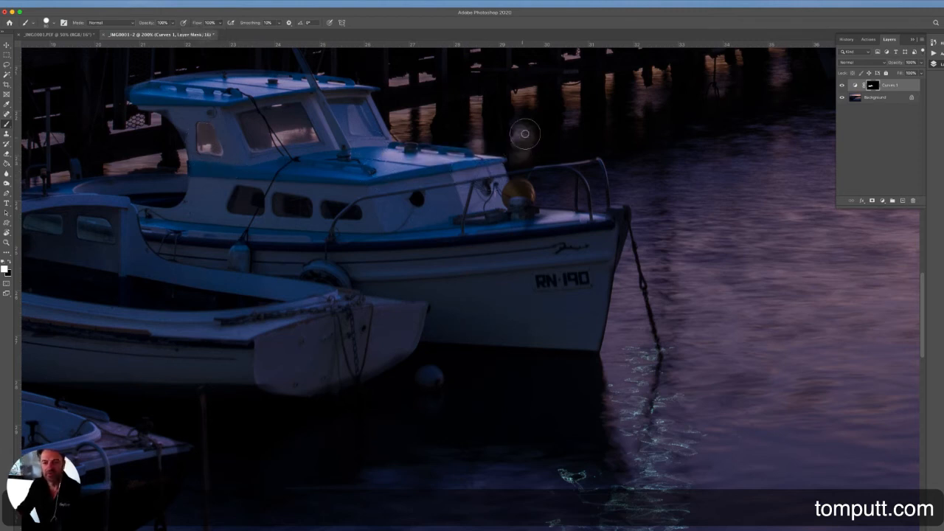
- Paint white over the dark jetty just above the rear boat's bow rail, and mask that spill out with black
mouse_move(524, 135)
mouse_down()
mouse_move(502, 163)
mouse_move(532, 159)
mouse_move(524, 135)
mouse_move(537, 164)
mouse_up()
key(x)
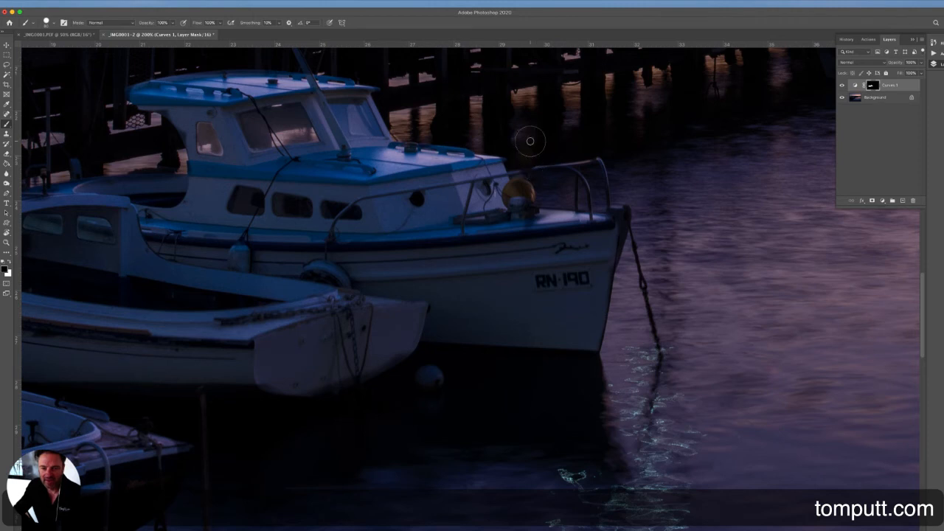
key(x)
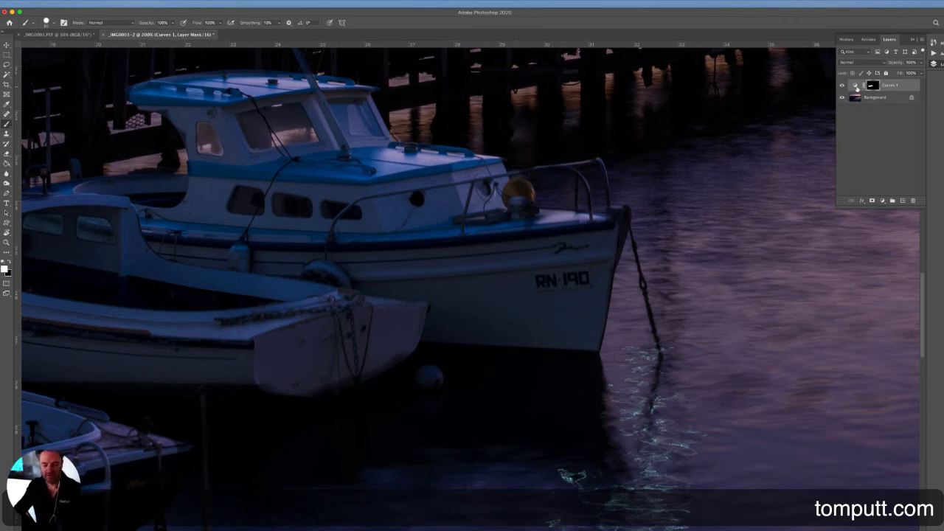
- Reshape the Curves 1 adjustment with a steeper upward bend to brighten the masked boats further
key(super+minus)
key(super+minus)
key(super+minus)
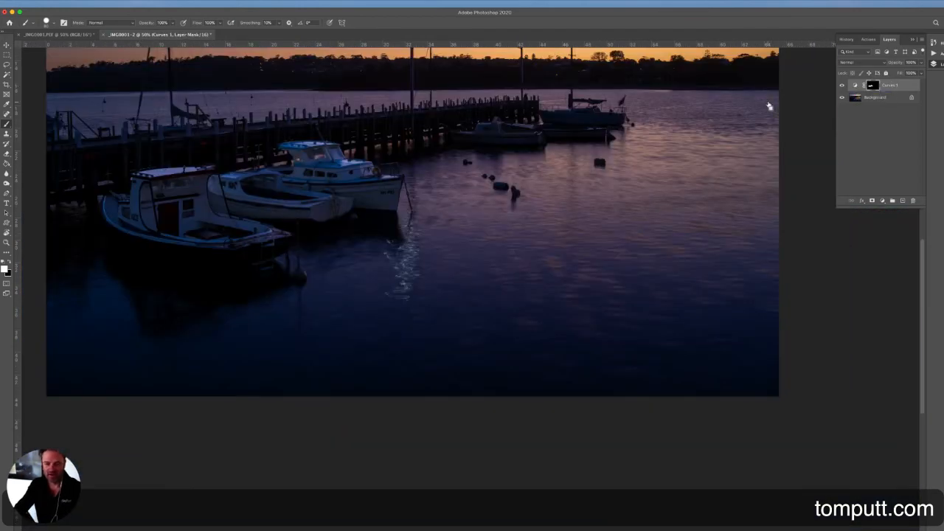
key(super+plus)
key(super+minus)
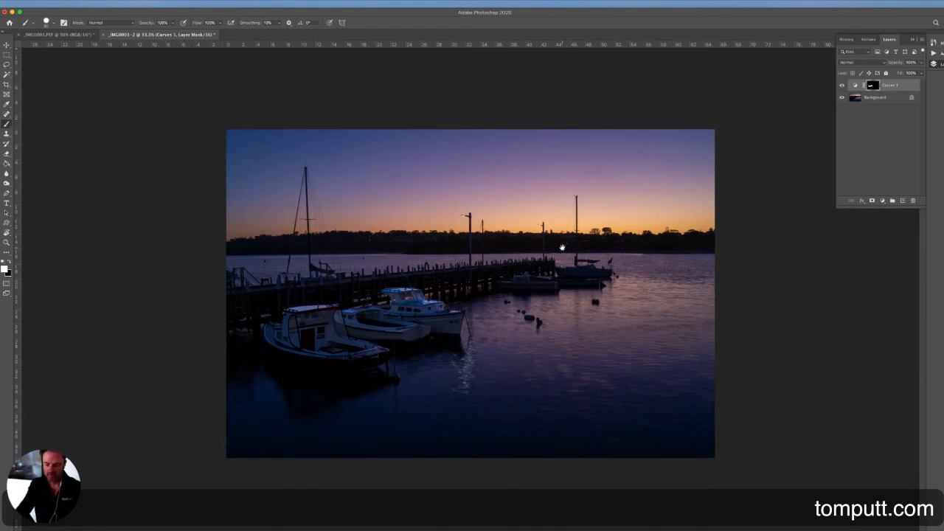
key(super+plus)
drag(657, 295, 773, 263)
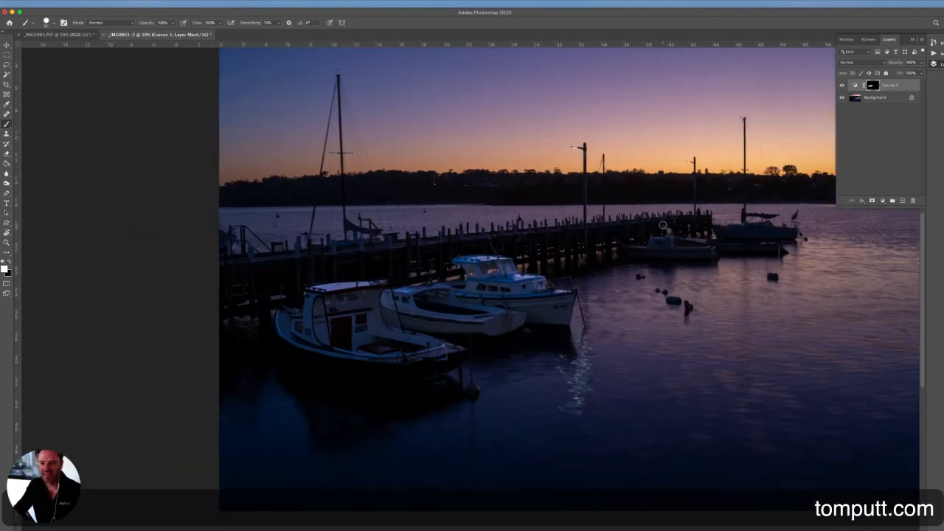
double_click(856, 87)
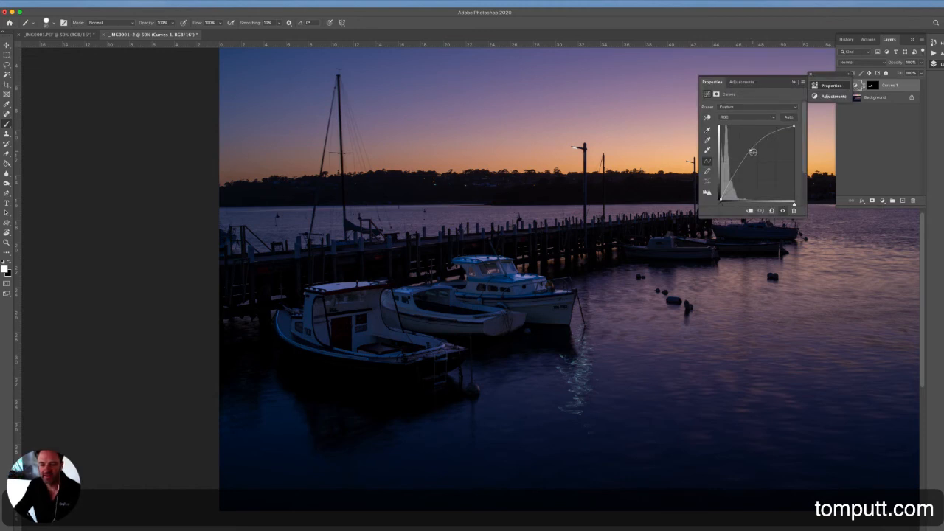
drag(755, 154, 747, 145)
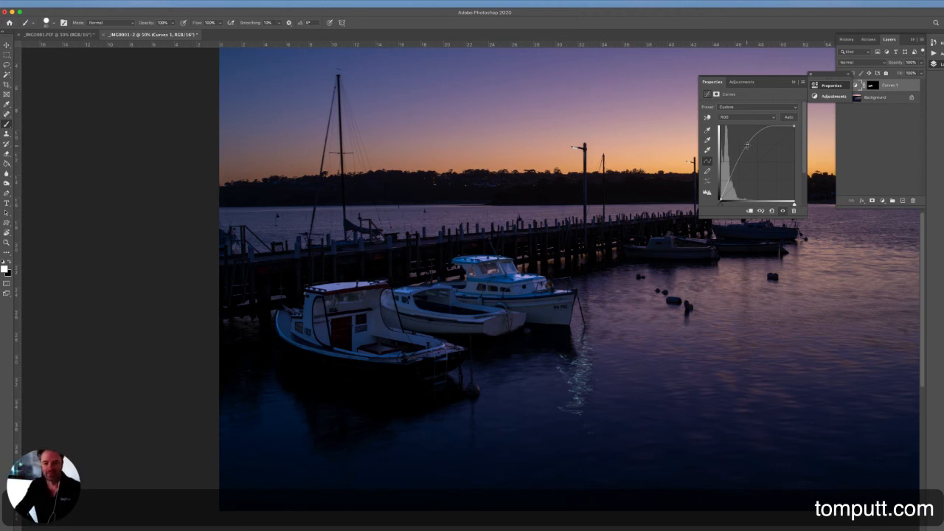
drag(747, 146, 744, 154)
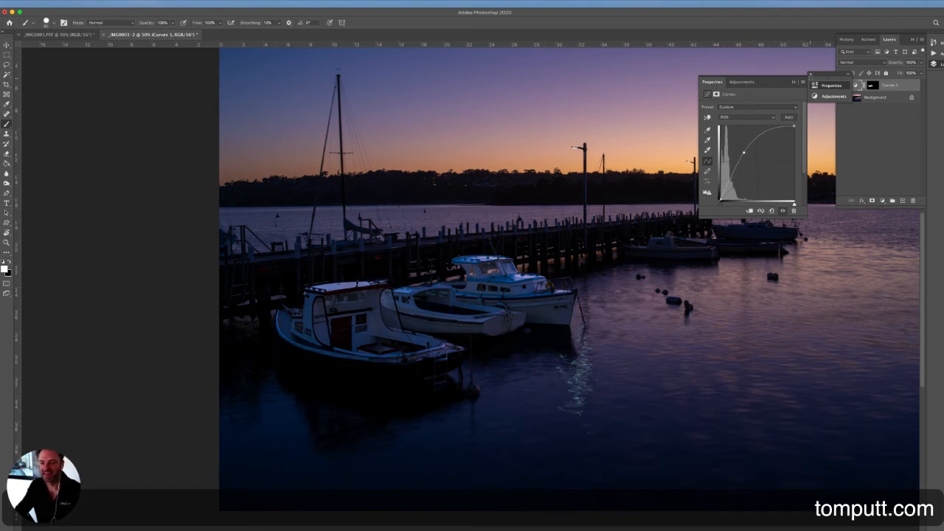
click(811, 74)
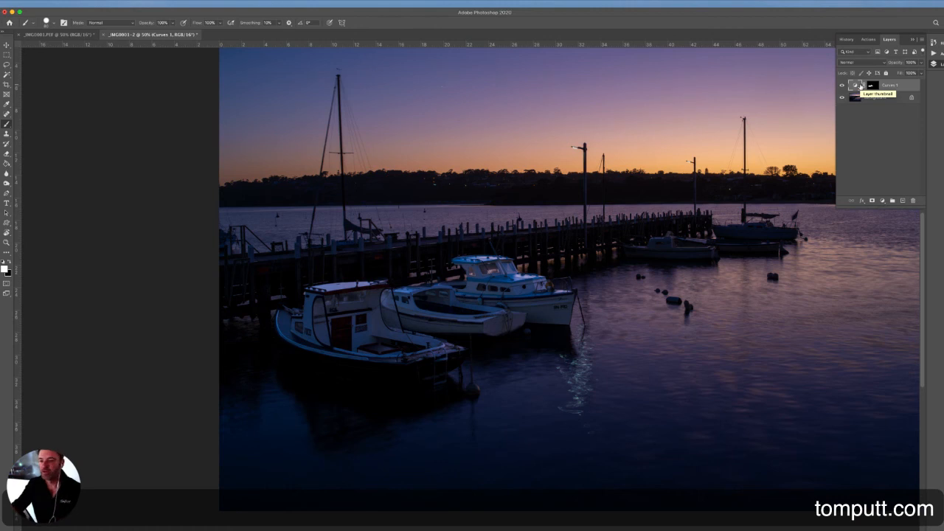
- Add a Hue/Saturation adjustment layer above Curves 1 and lower its master saturation
click(882, 201)
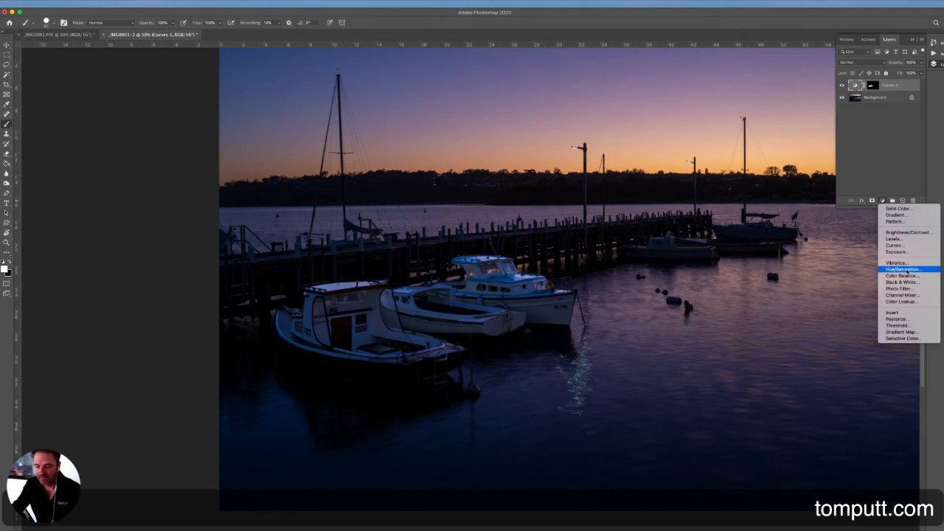
click(906, 270)
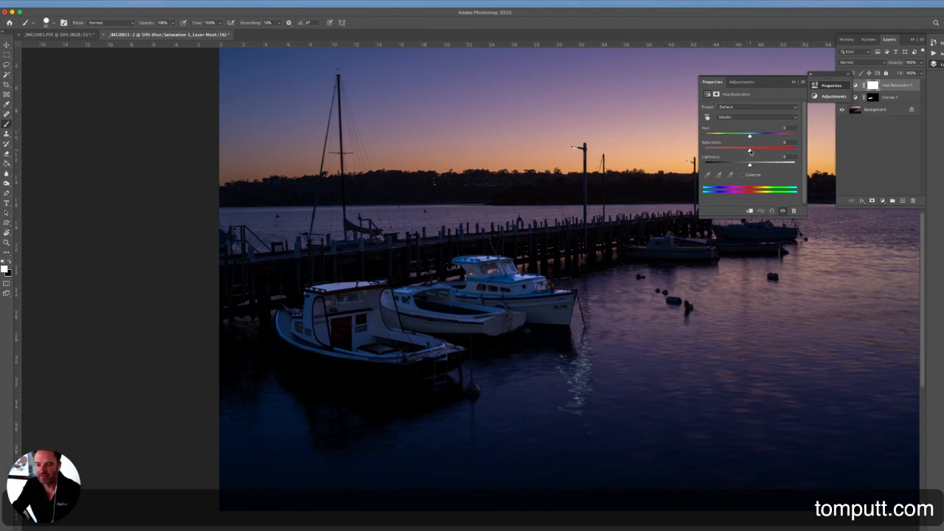
drag(750, 152, 733, 151)
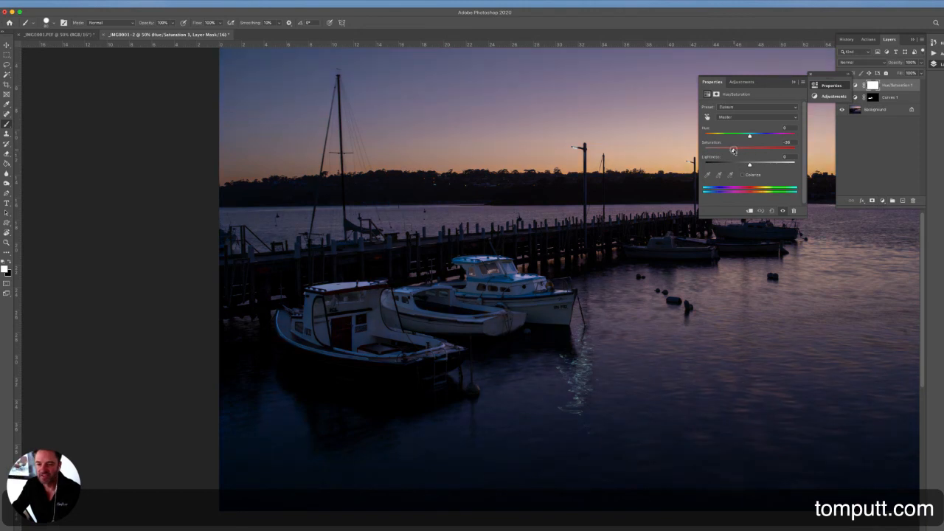
click(794, 82)
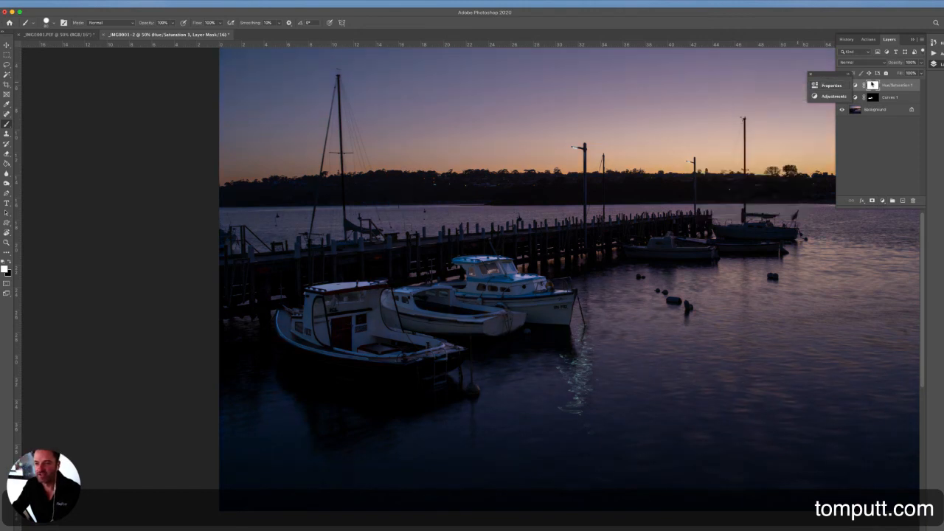
click(811, 74)
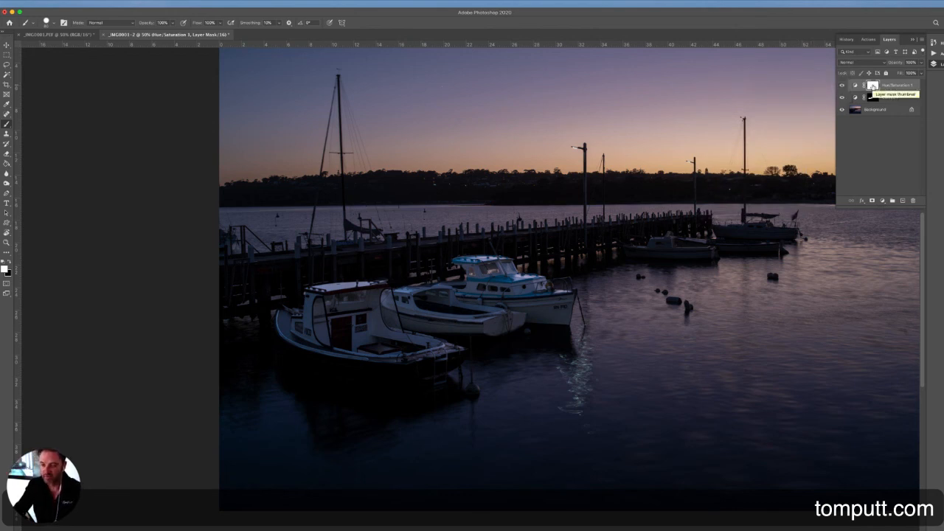
- Invert the Hue/Saturation layer's mask to black and paint white over the three foreground boats to desaturate only them
key(super+i)
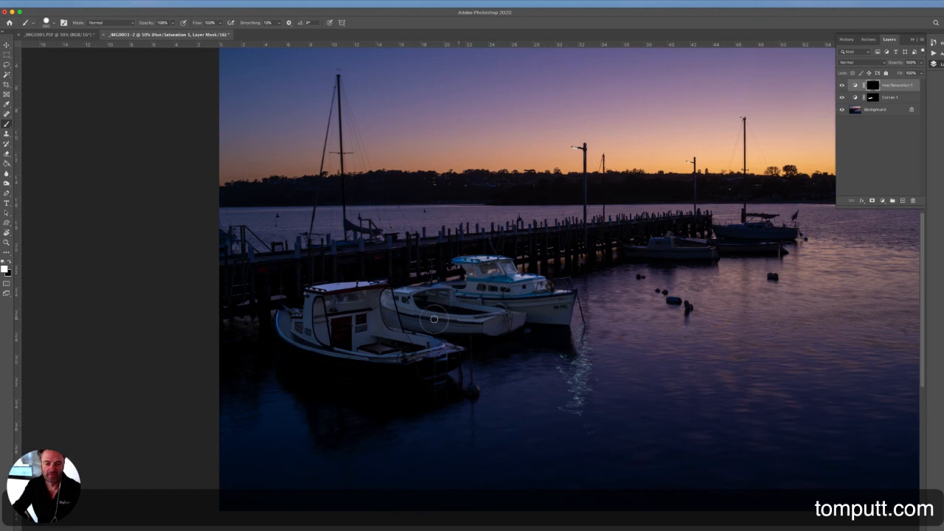
mouse_move(396, 327)
mouse_down()
mouse_move(339, 324)
mouse_move(368, 309)
mouse_up()
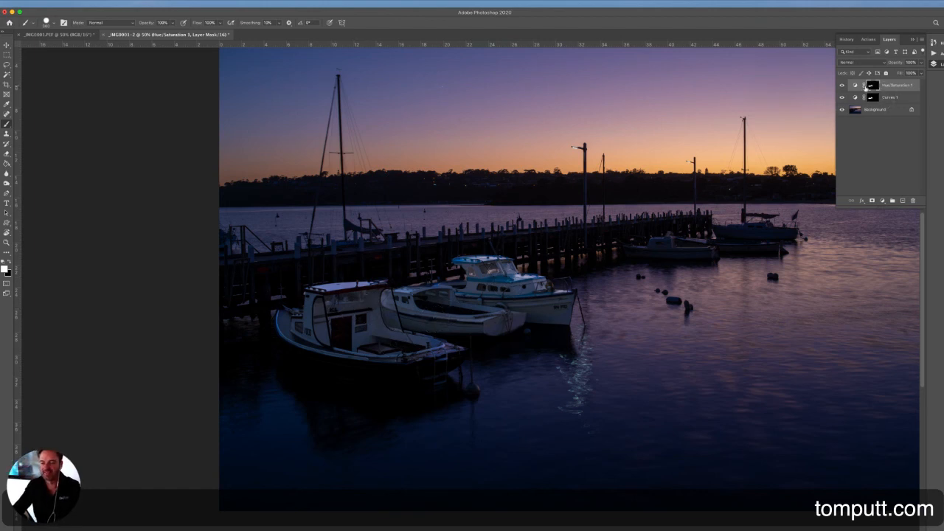
- Compare the boats with the adjustment layers hidden and shown, leaving the Hue/Saturation layer hidden
click(843, 87)
click(843, 88)
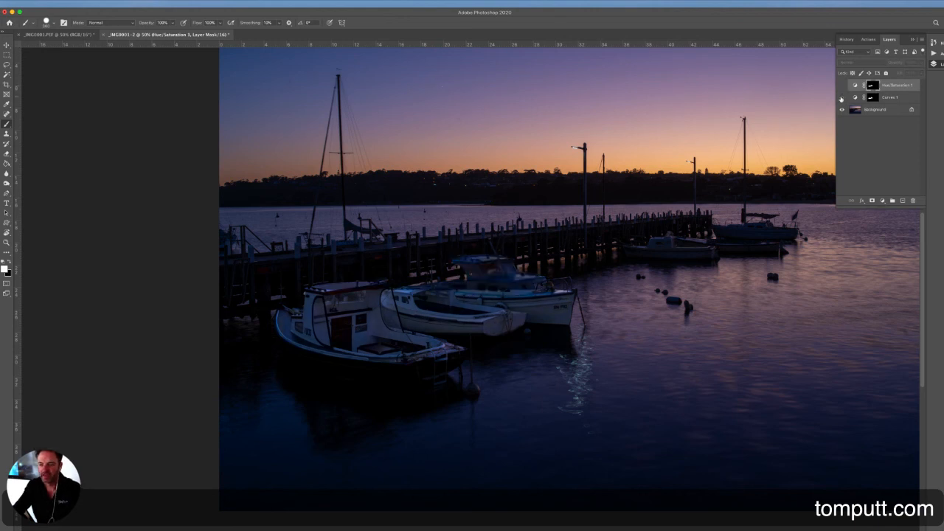
click(843, 87)
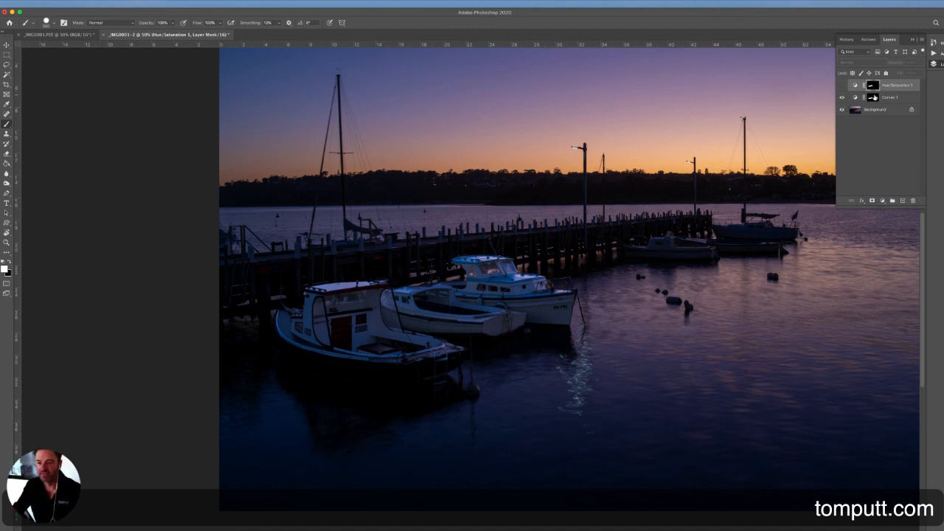
- Paint white on the Curves 1 mask over the distant boats at the jetty's far end, and review the brush settings
click(875, 97)
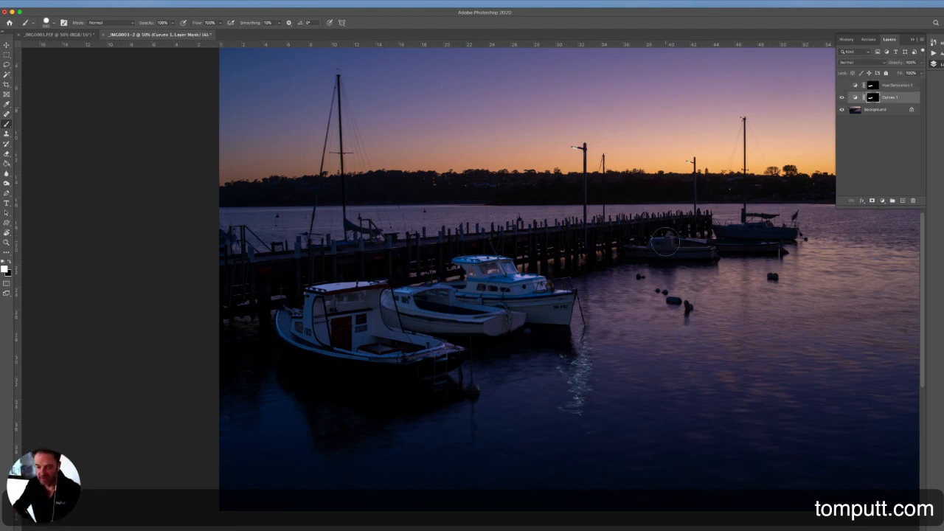
mouse_move(665, 244)
mouse_down()
mouse_move(657, 249)
mouse_move(782, 234)
mouse_move(771, 249)
mouse_move(721, 250)
mouse_up()
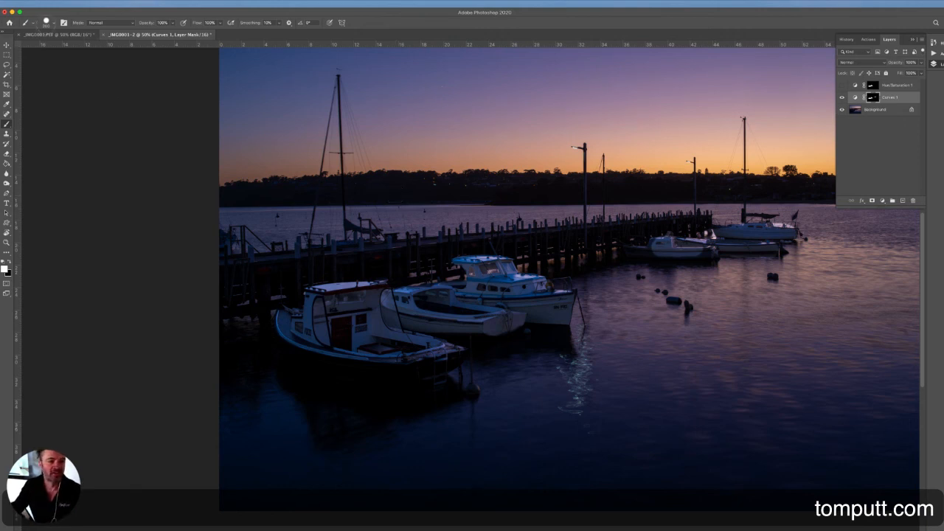
click(53, 23)
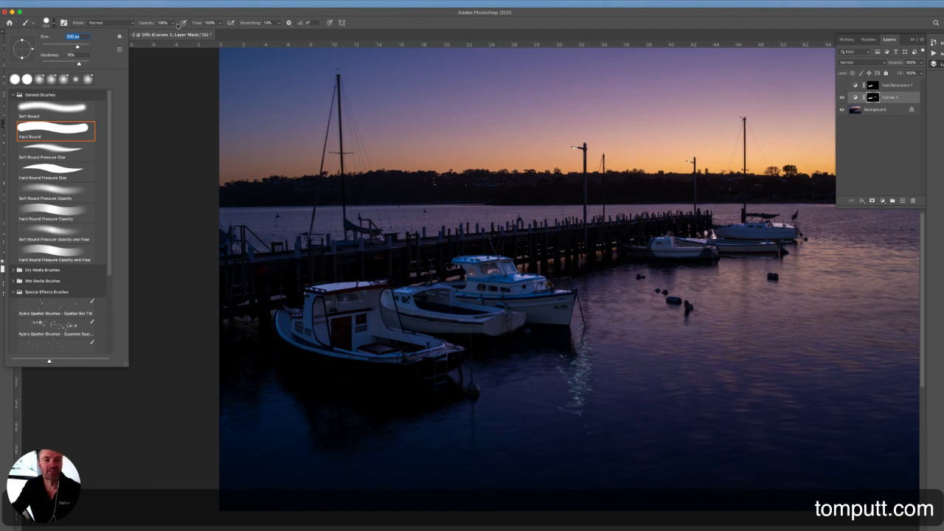
click(220, 23)
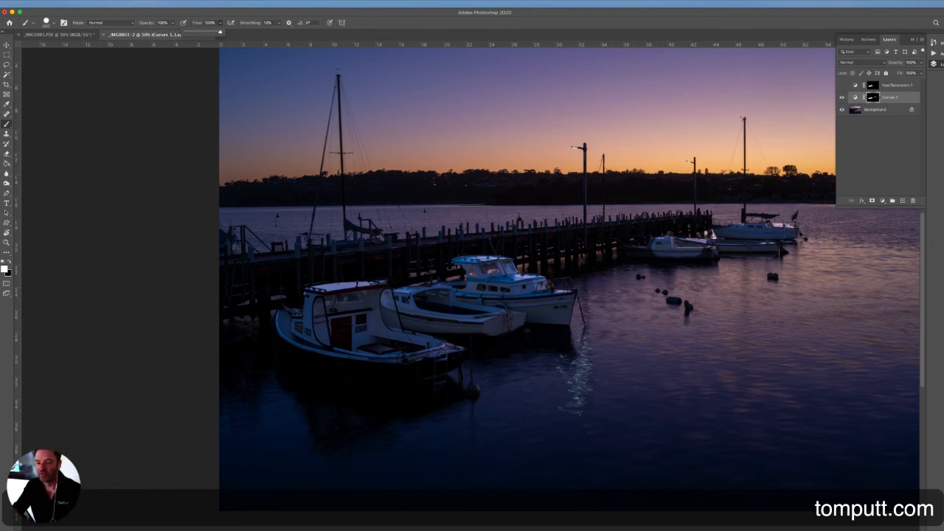
- Ease the Curves 1 adjustment's midpoint back slightly to soften the brightening on the masked boats
double_click(856, 97)
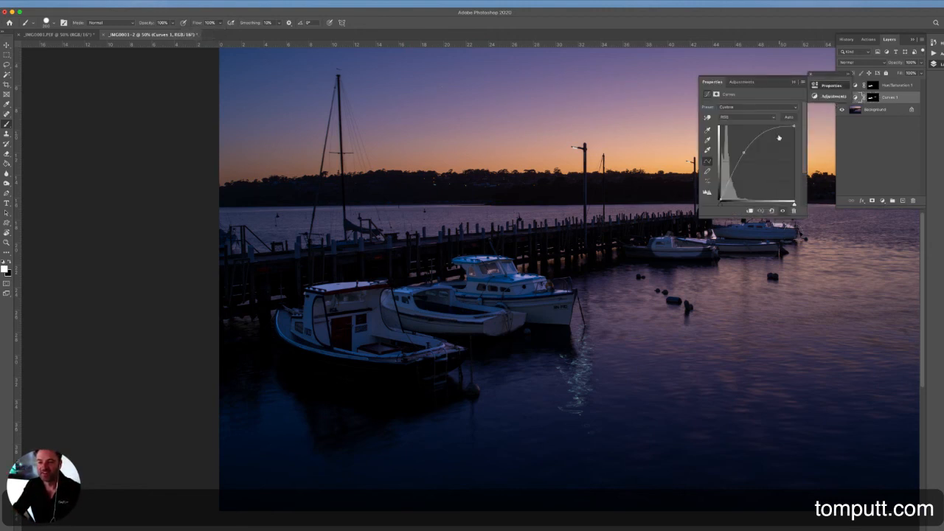
drag(744, 154, 747, 154)
click(812, 76)
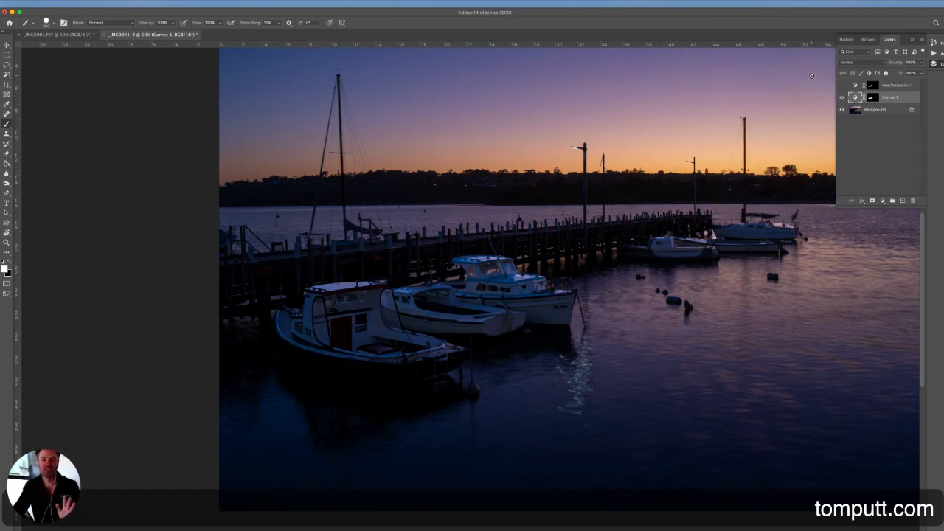